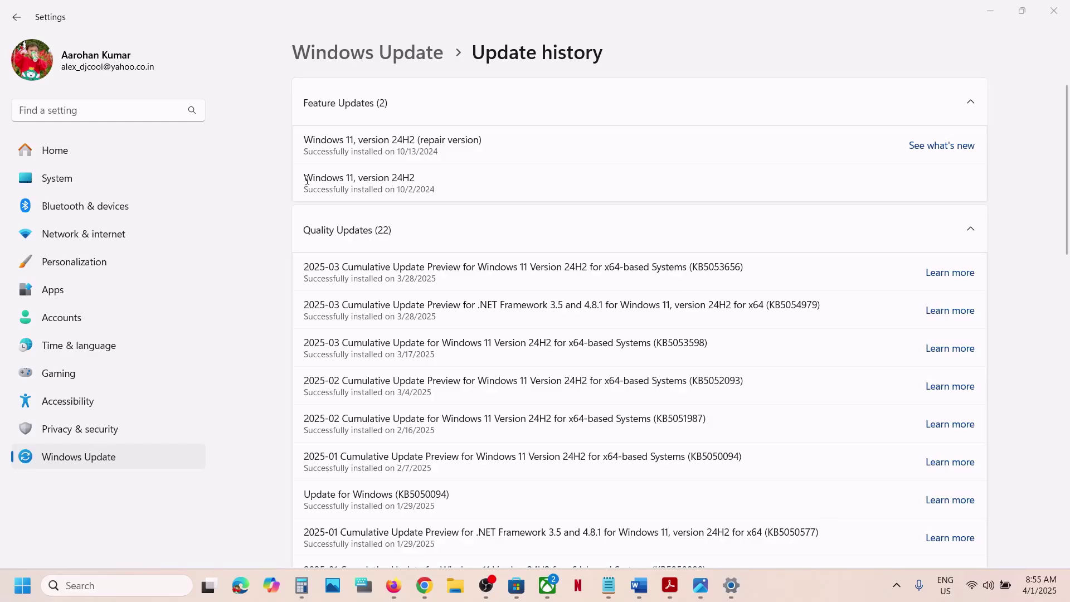
# Highlight the Windows 11, version 24H2 entry in the update history and view the install error image.
pyautogui.moveTo(306, 180); pyautogui.dragTo(413, 179)
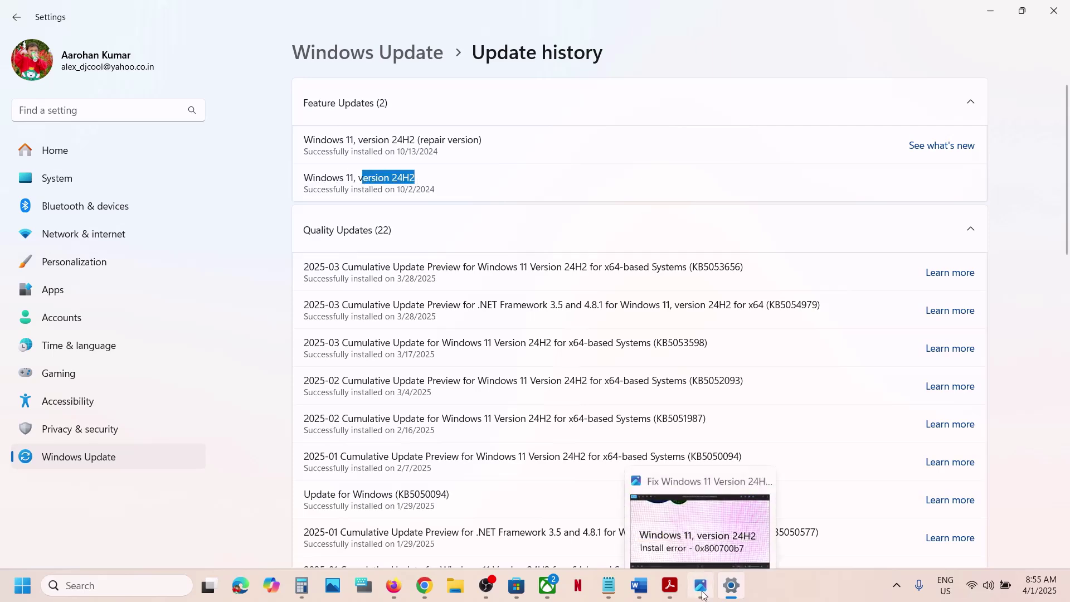
pyautogui.click(705, 521)
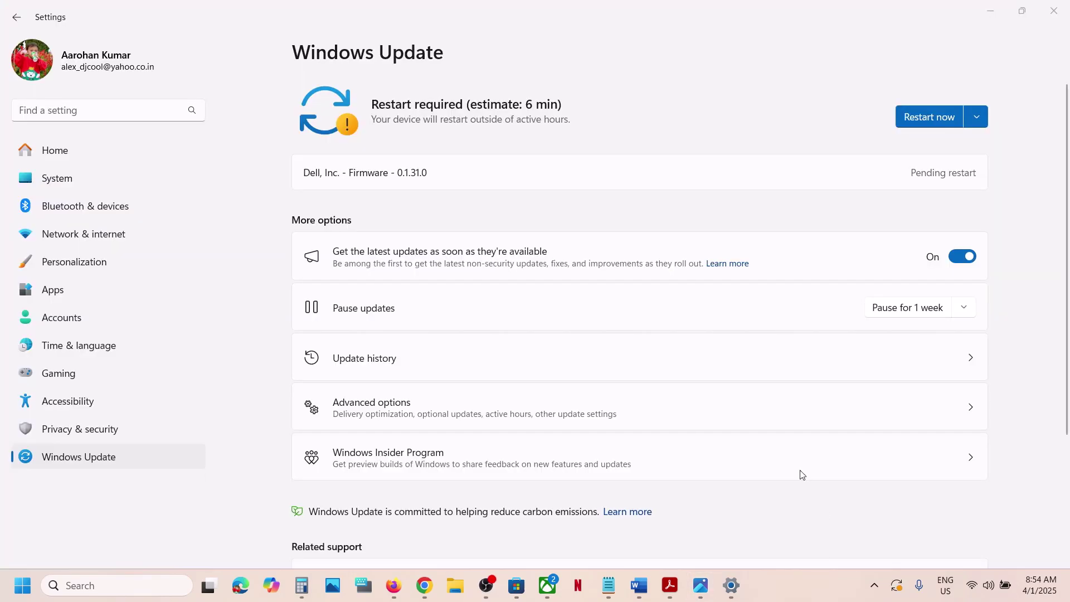
# Pause Windows updates for 1 week, then resume them to trigger a new update check.
pyautogui.click(91, 447)
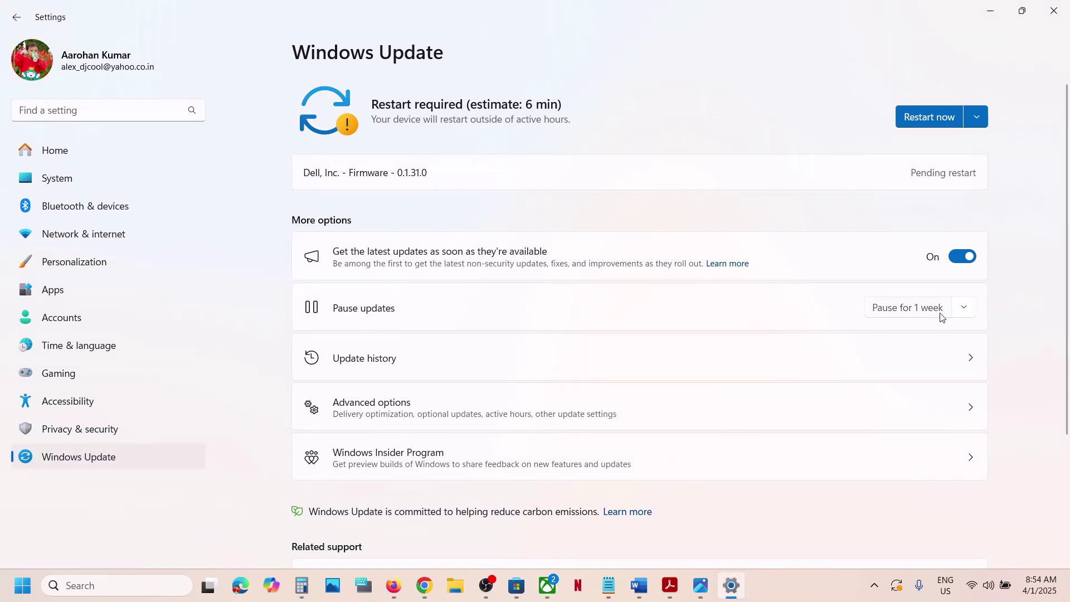
pyautogui.click(964, 310)
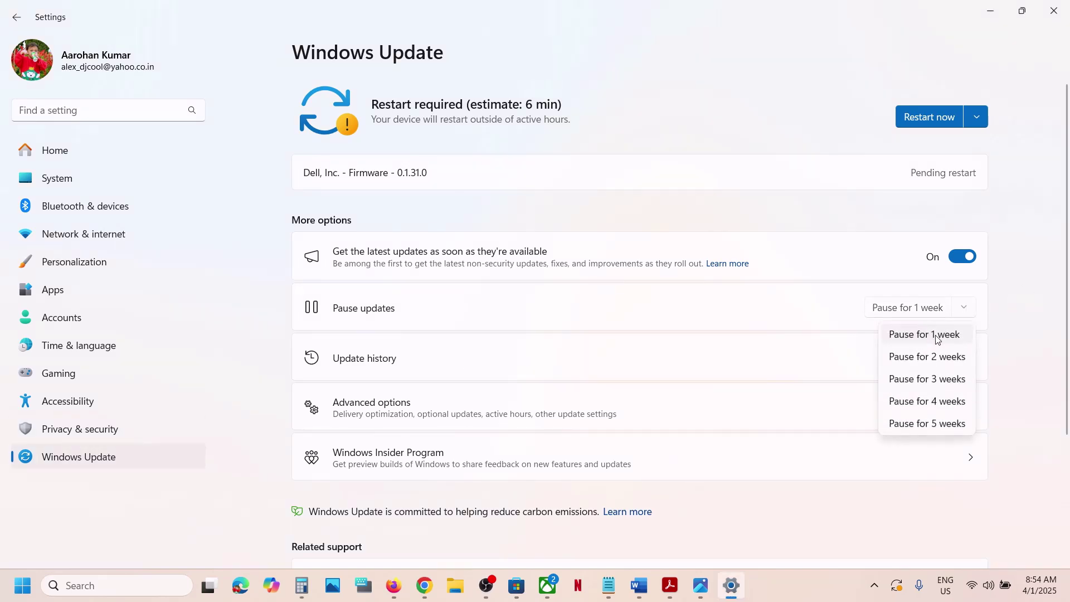
pyautogui.click(938, 336)
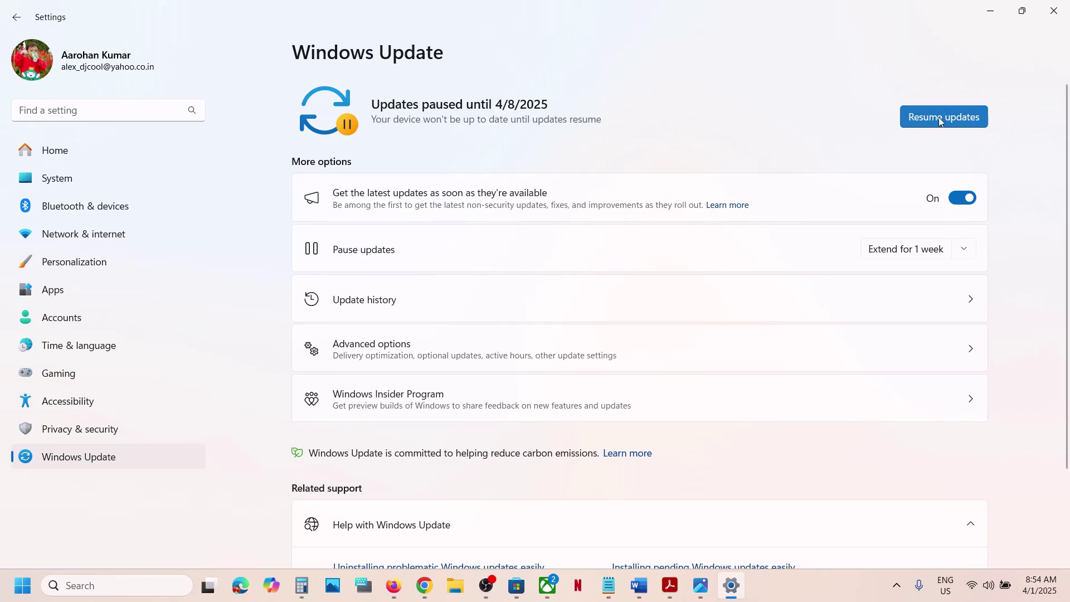
pyautogui.click(940, 118)
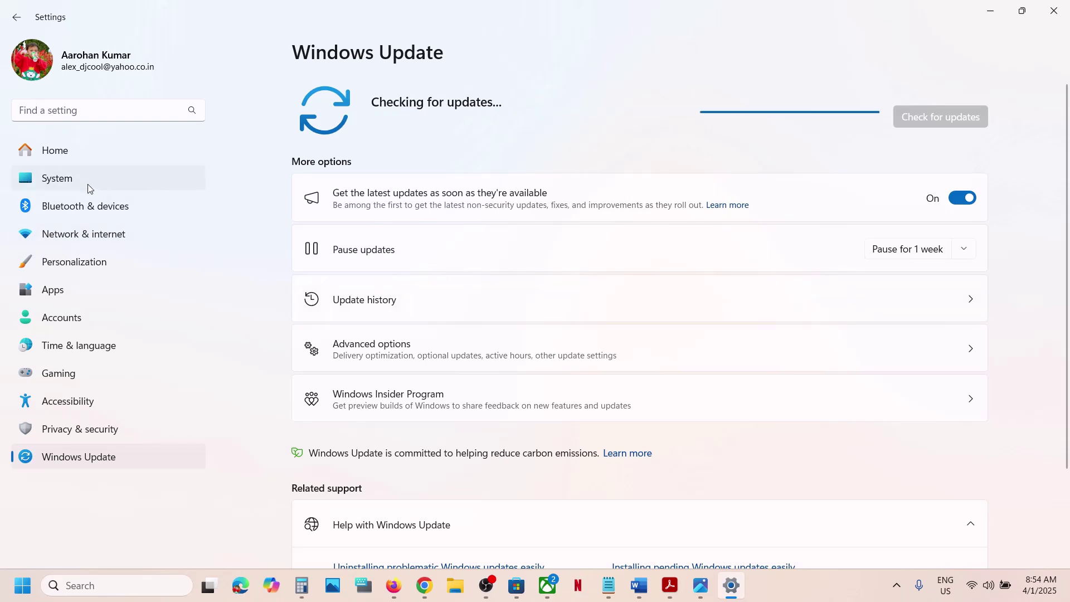
# Open the Recovery page in the System settings to review the Windows repair and reset options.
pyautogui.click(71, 184)
pyautogui.scroll(-4, 418, 277)
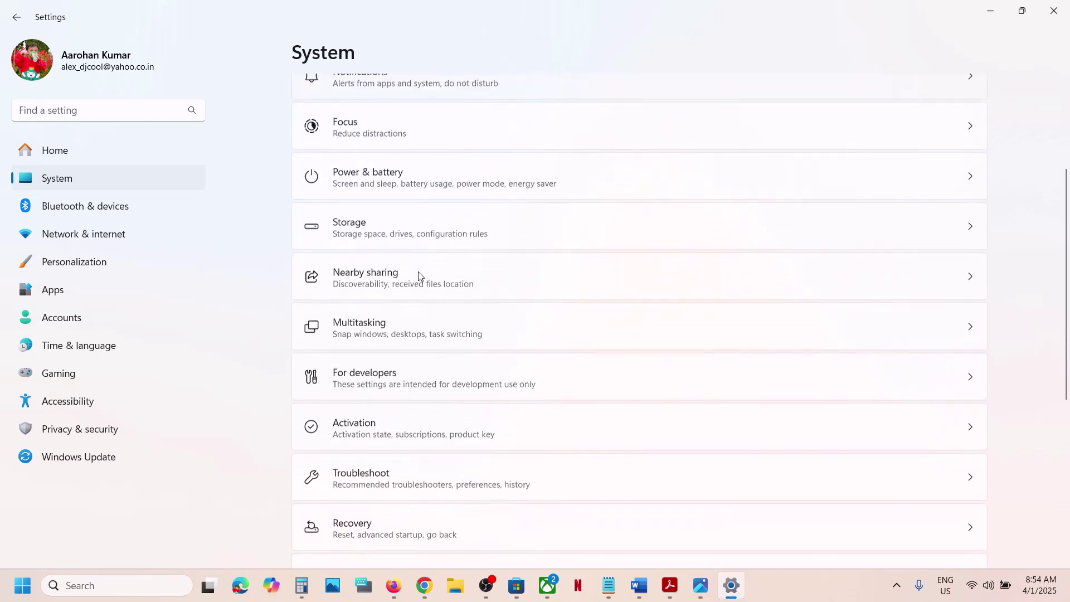
pyautogui.scroll(-3, 419, 277)
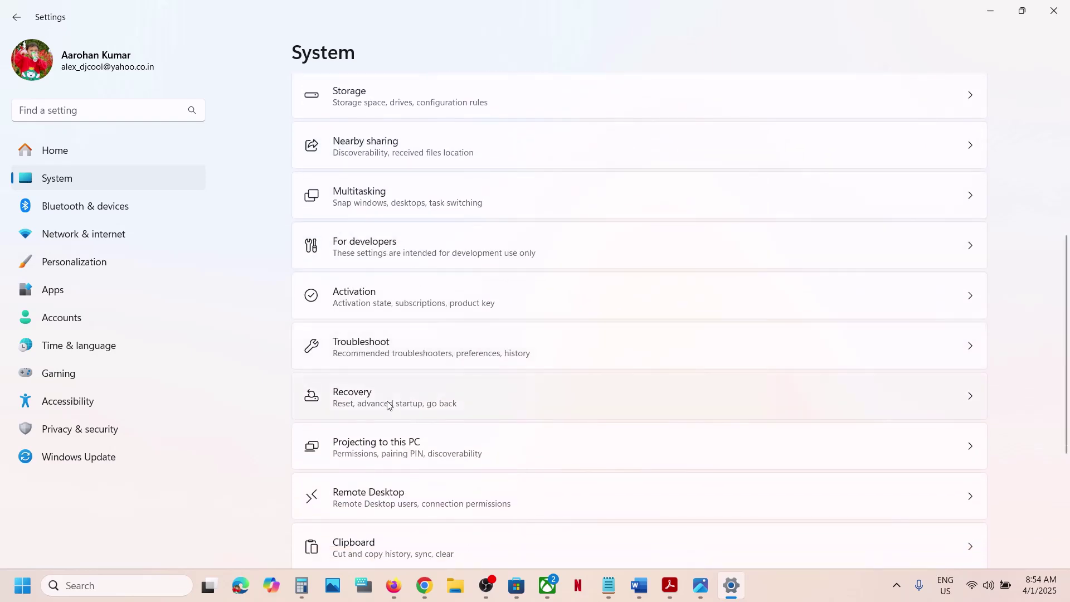
pyautogui.click(389, 405)
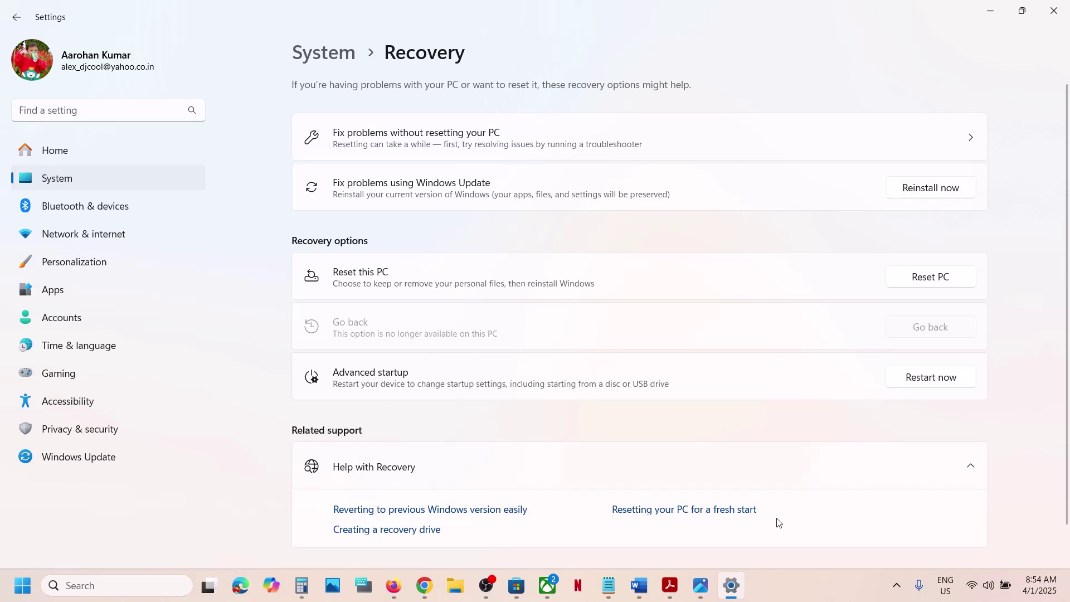
pyautogui.click(783, 581)
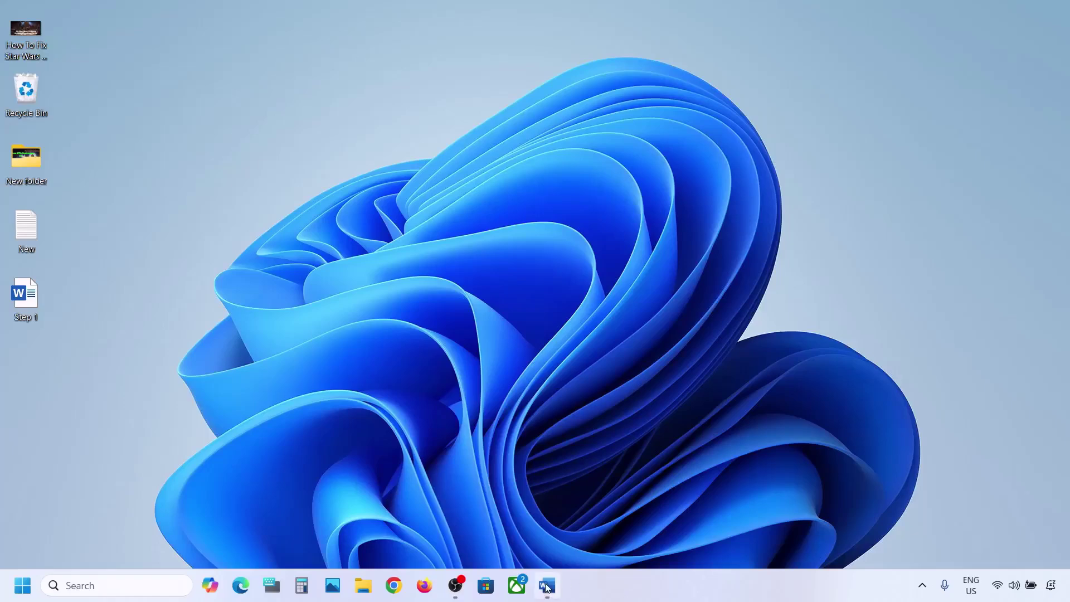
# Highlight the Step 1 text about the App Readiness service in the Word document and open the Services console.
pyautogui.click(546, 586)
pyautogui.moveTo(172, 223); pyautogui.dragTo(647, 223)
pyautogui.click(82, 582)
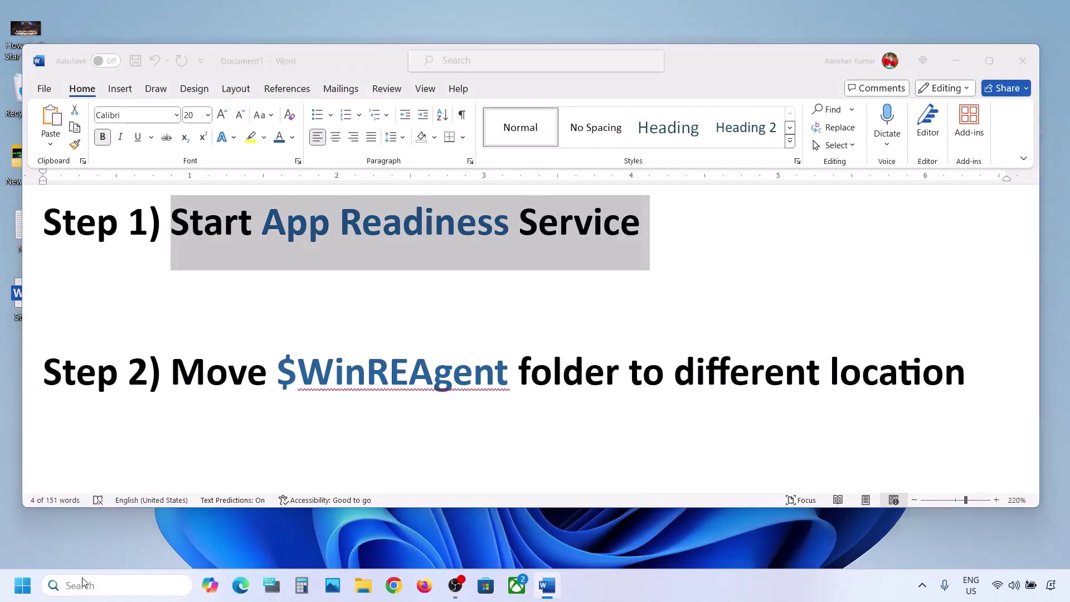
pyautogui.write('services')
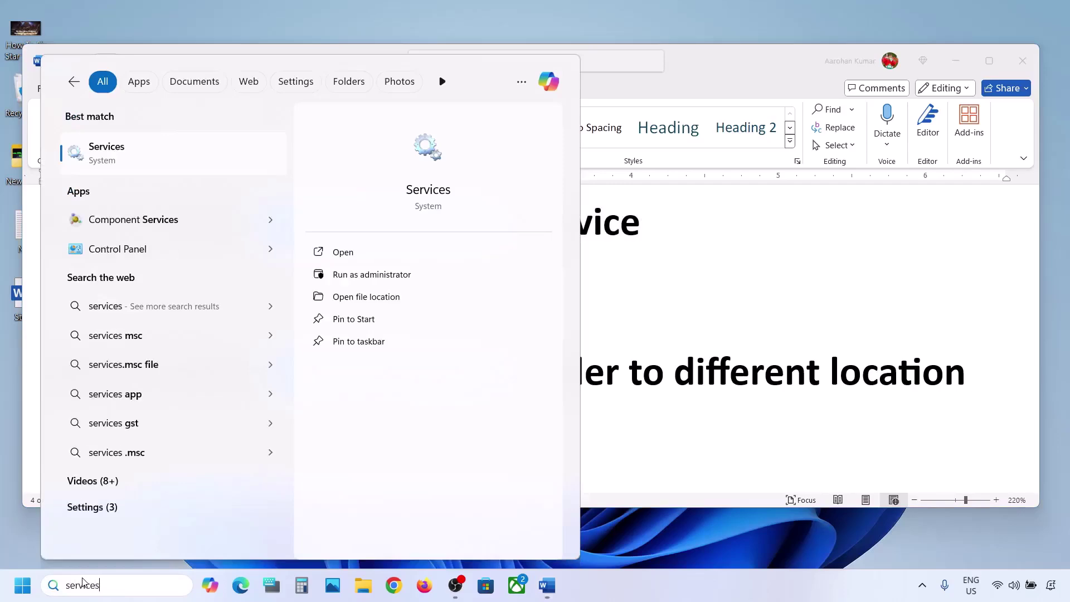
pyautogui.click(135, 162)
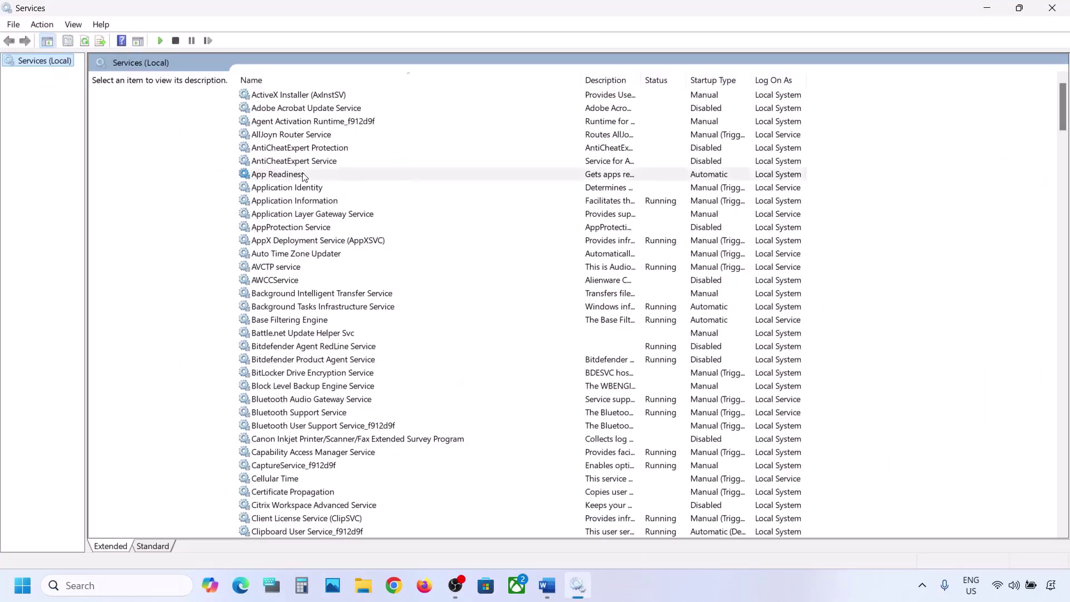
# Set the App Readiness service's startup type to Automatic and start the service.
pyautogui.click(304, 175)
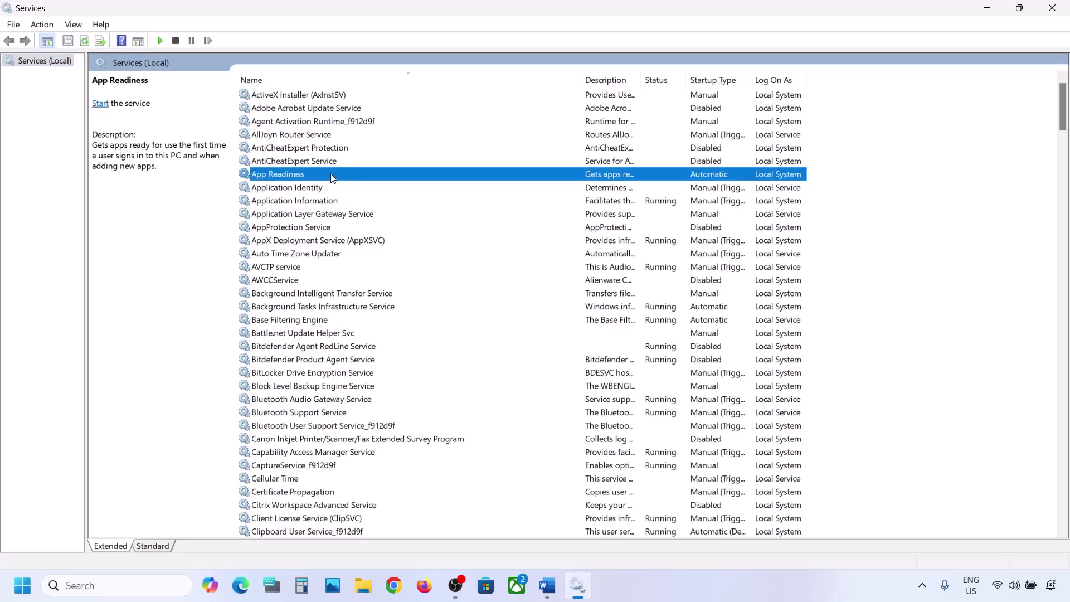
pyautogui.doubleClick(332, 177)
pyautogui.click(506, 270)
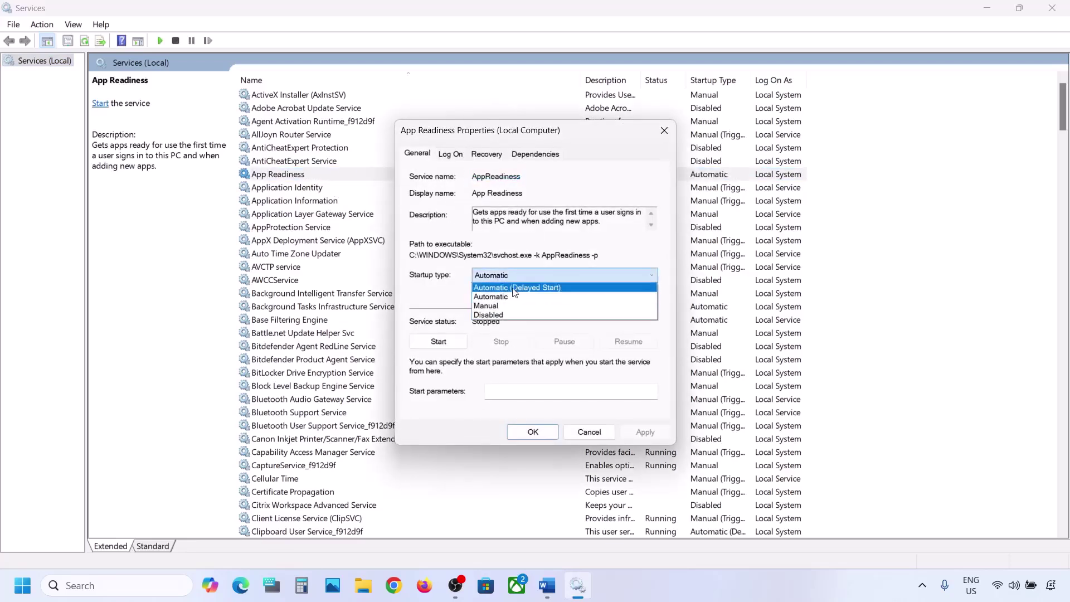
pyautogui.click(494, 287)
pyautogui.click(644, 433)
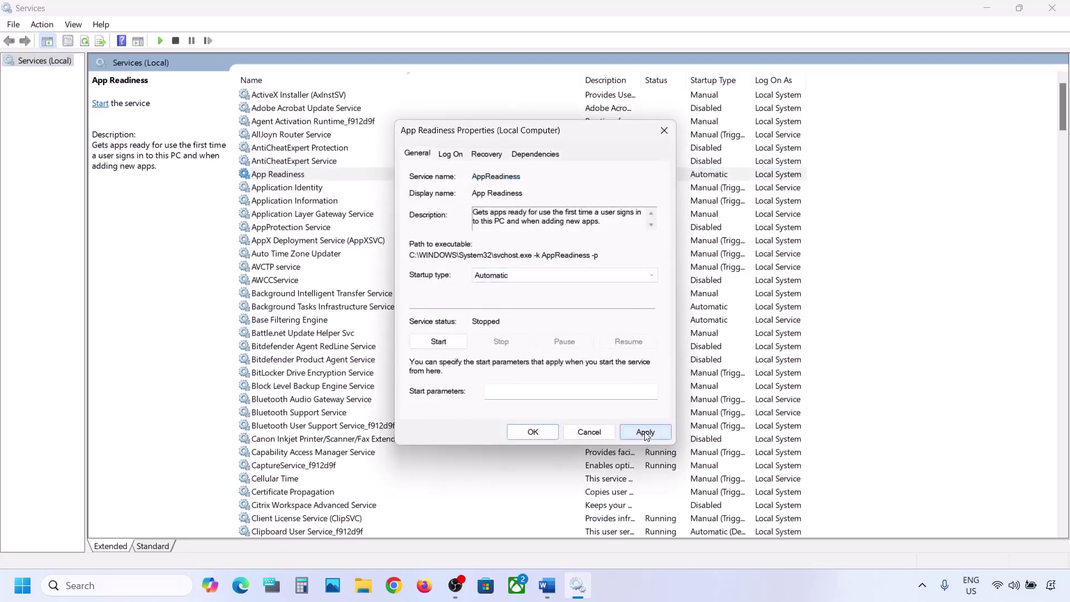
pyautogui.click(443, 344)
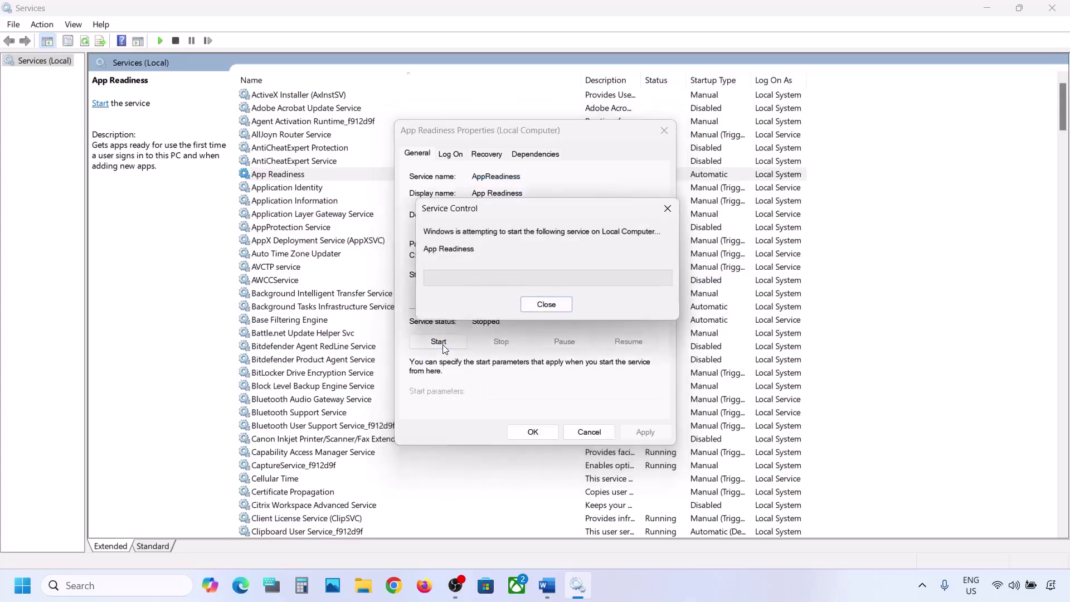
pyautogui.click(536, 432)
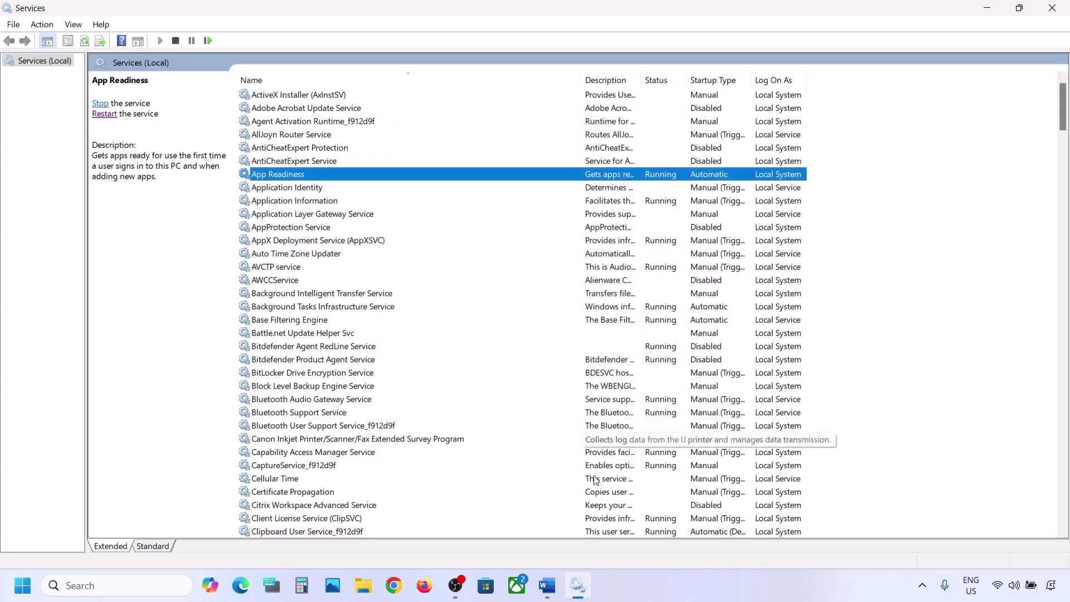
# Highlight $WinREAgent in the Word instructions and select that folder on the OS (C:) drive in File Explorer.
pyautogui.click(547, 585)
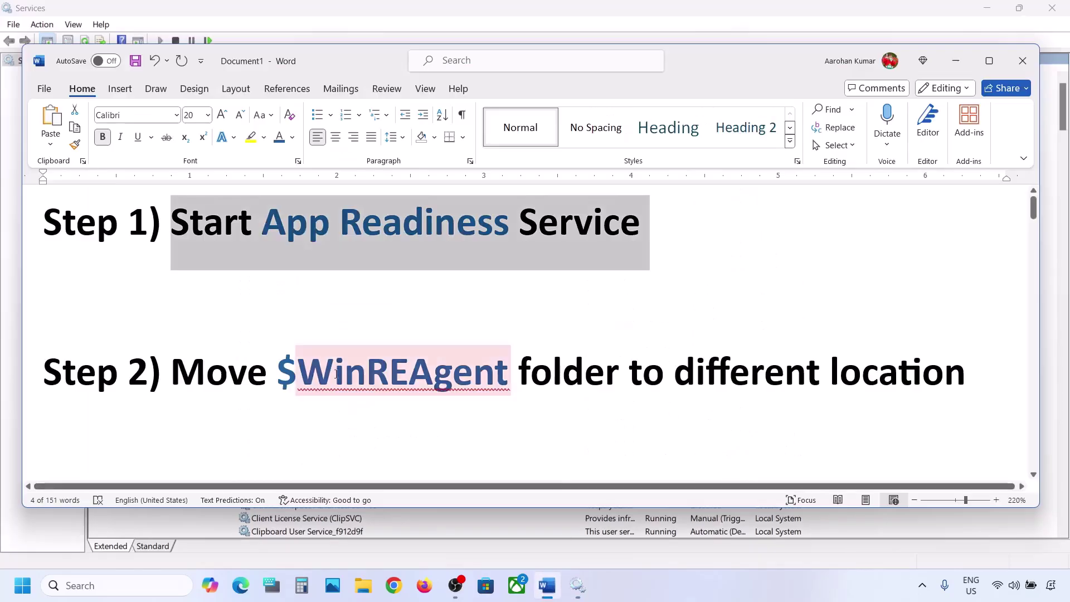
pyautogui.doubleClick(283, 370)
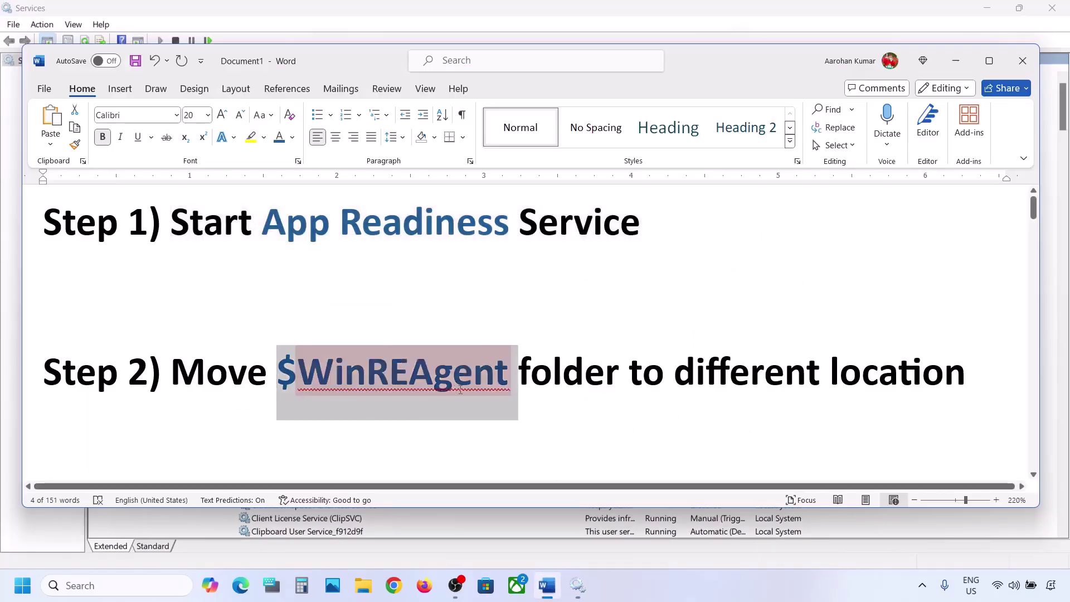
pyautogui.click(363, 585)
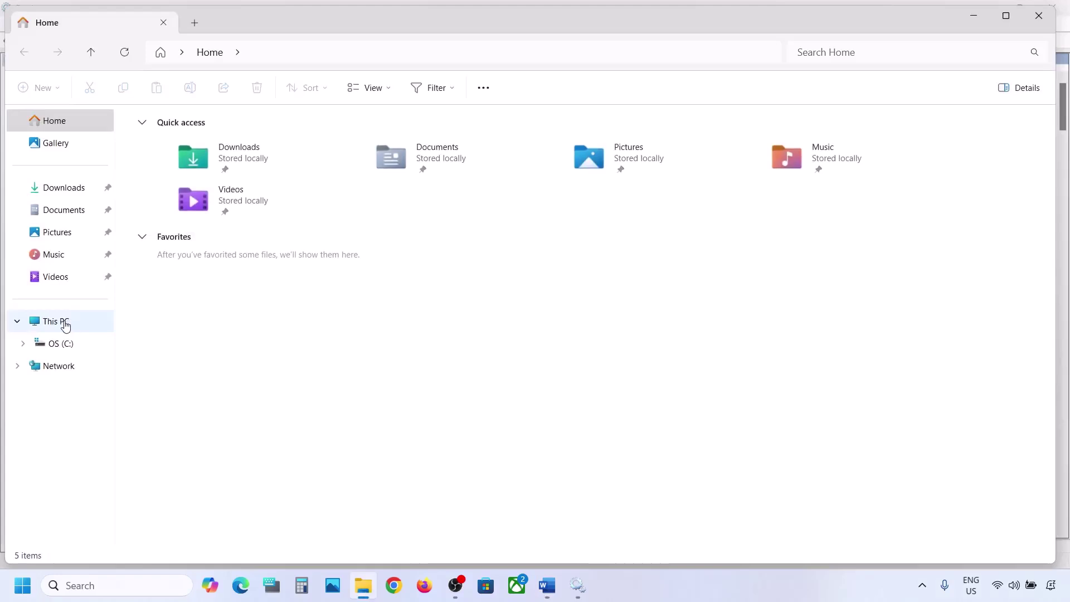
pyautogui.click(64, 321)
pyautogui.doubleClick(216, 157)
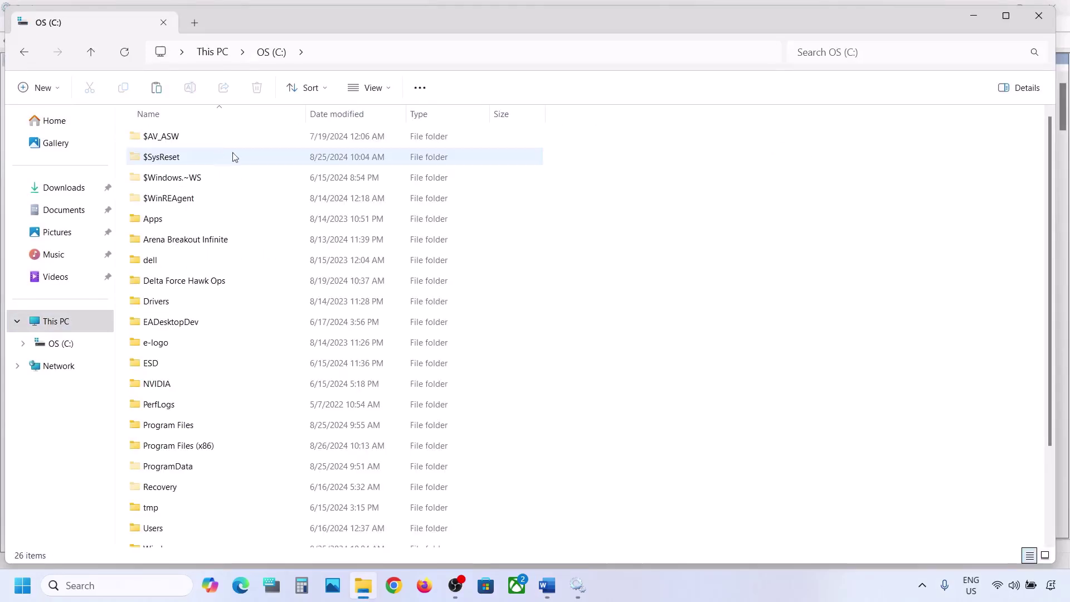
pyautogui.click(183, 204)
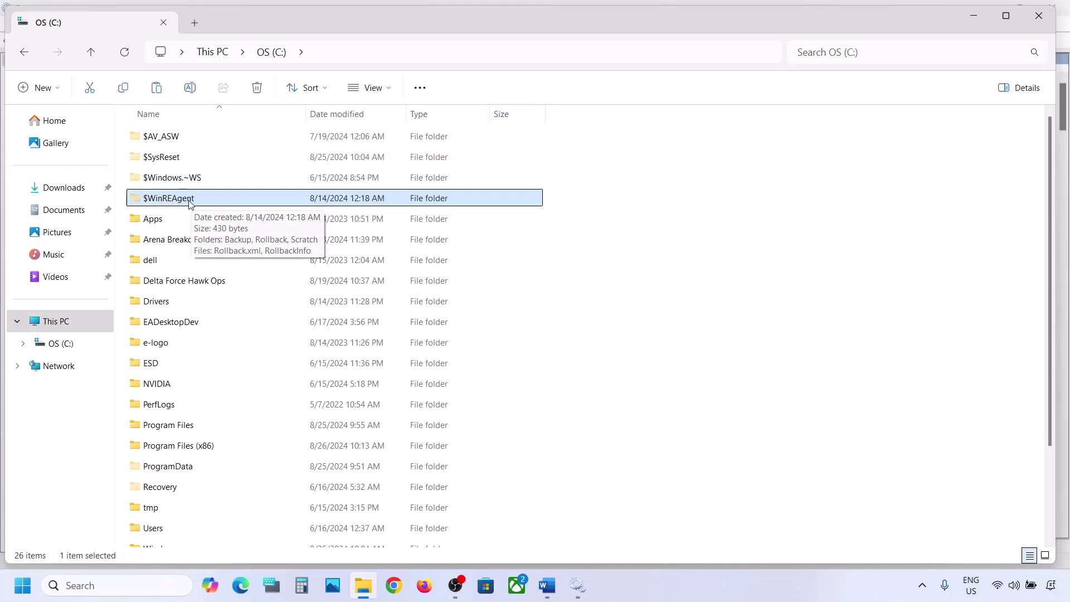
# Check the Hidden items display option in File Explorer and return to the $WinREAgent folder.
pyautogui.click(369, 88)
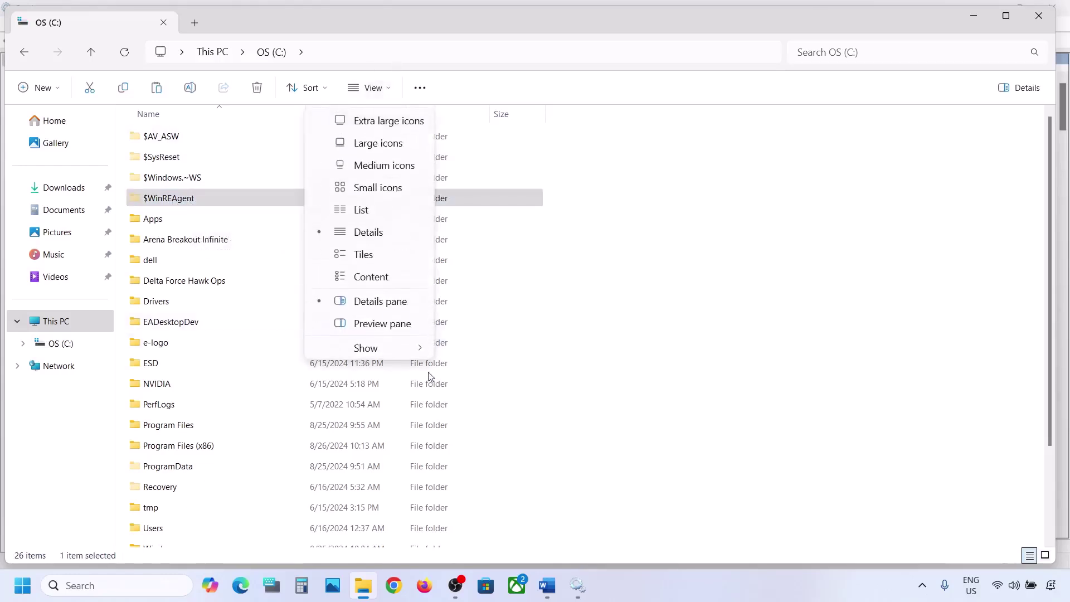
pyautogui.moveTo(395, 354)
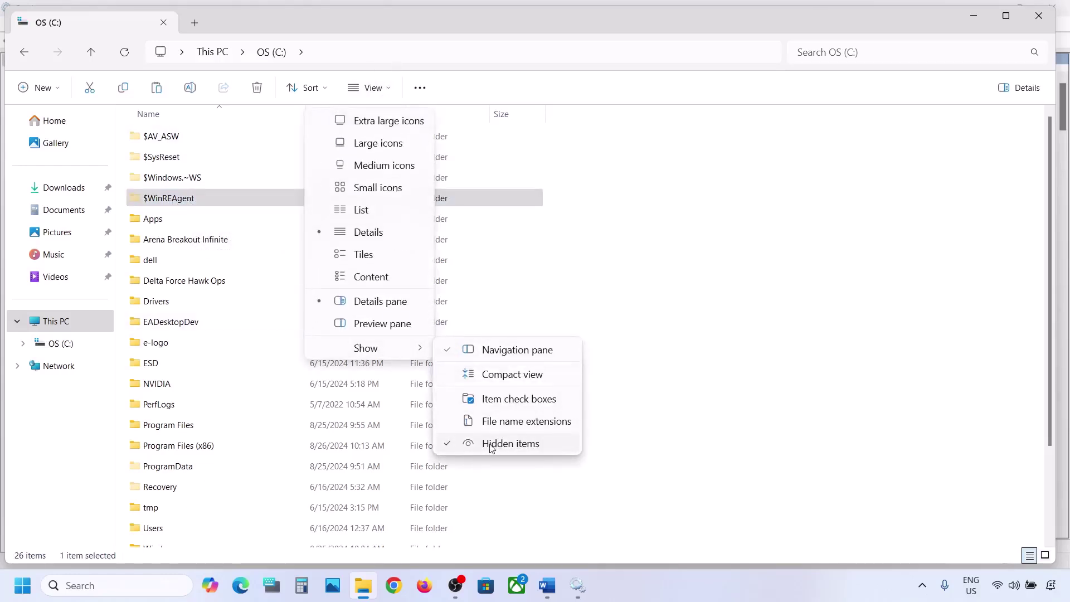
pyautogui.click(208, 199)
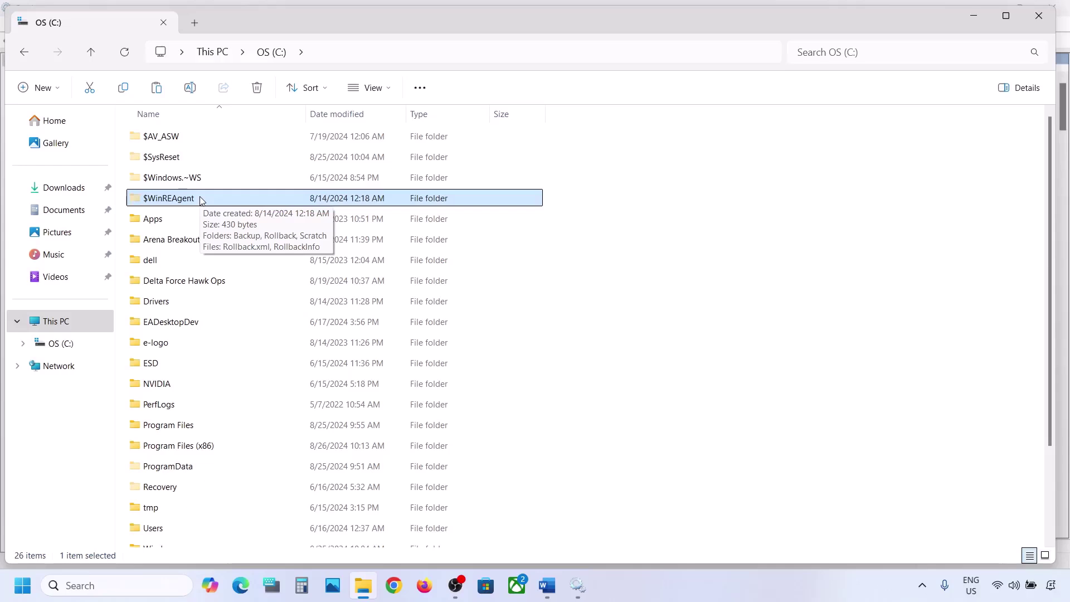
# Copy the $WinREAgent folder to the desktop and delete the original from the OS (C:) drive.
pyautogui.rightClick(176, 201)
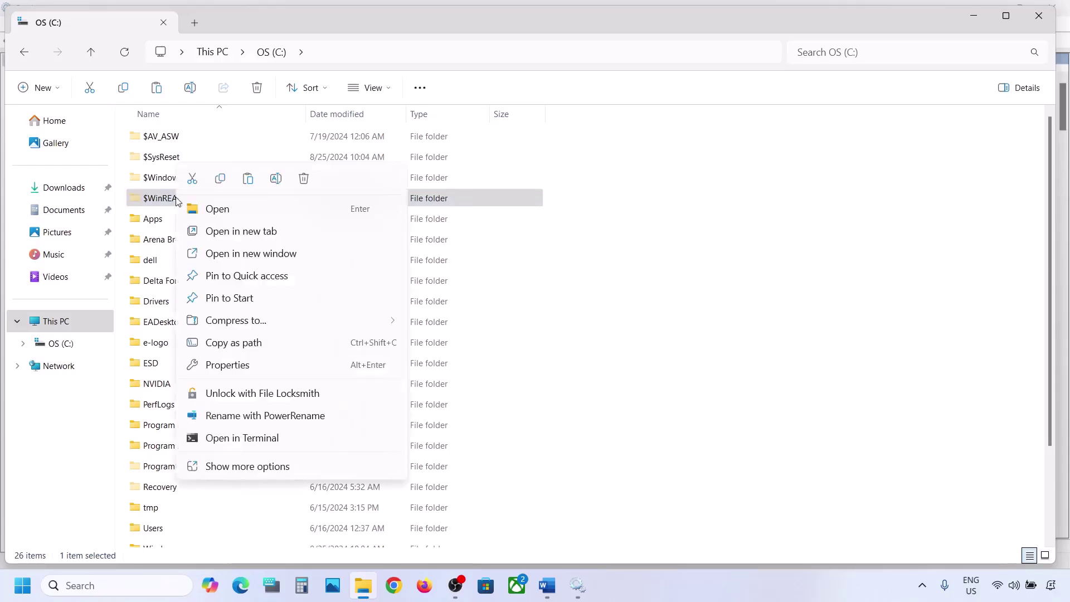
pyautogui.click(221, 182)
pyautogui.press('super+d')
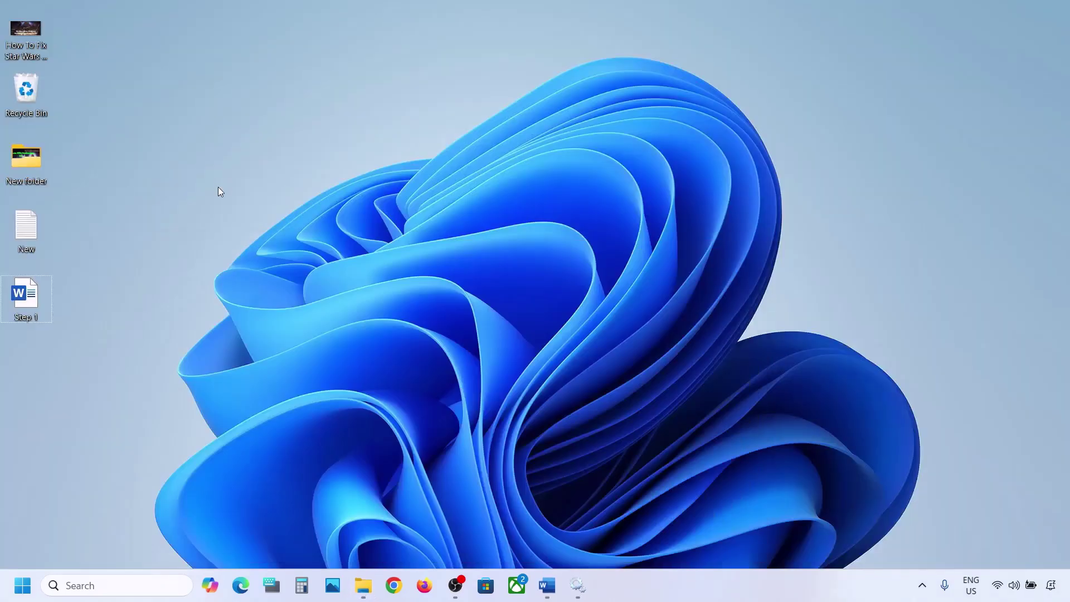
pyautogui.hotkey('ctrl', 'v')
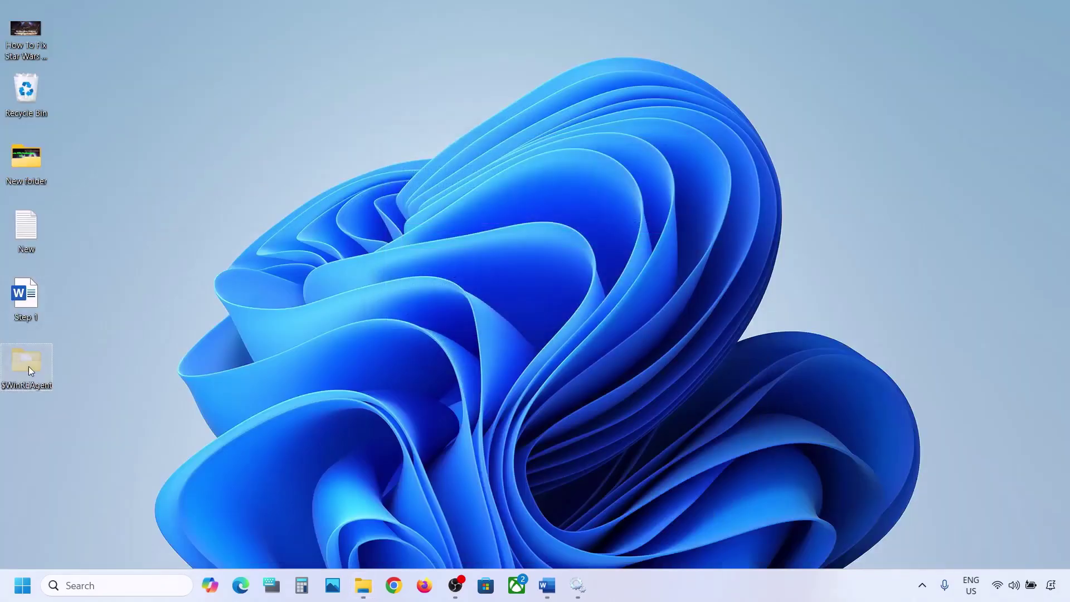
pyautogui.click(363, 585)
pyautogui.rightClick(196, 198)
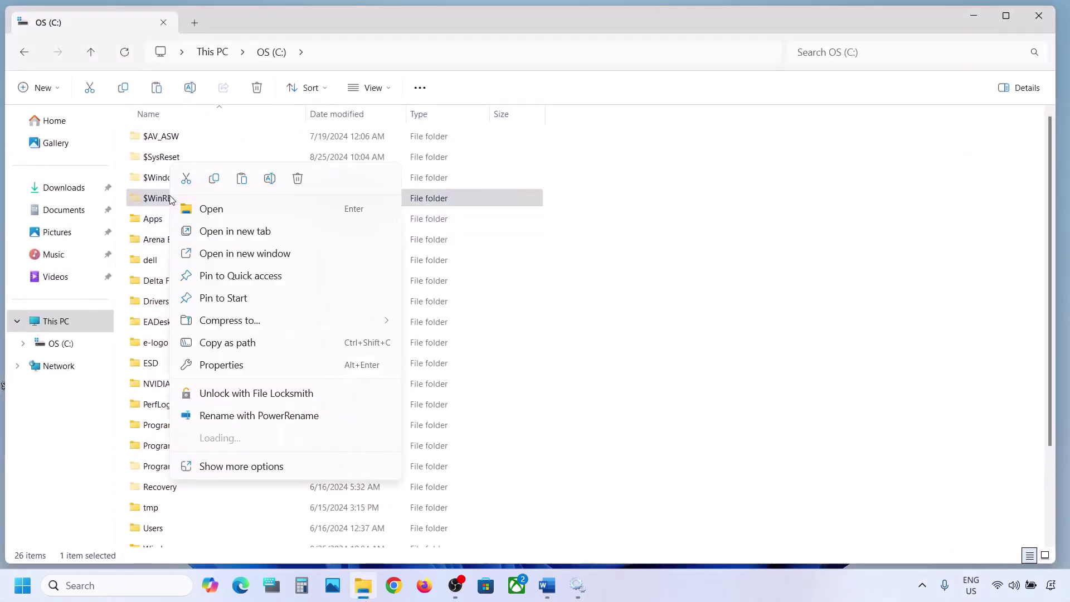
pyautogui.click(297, 179)
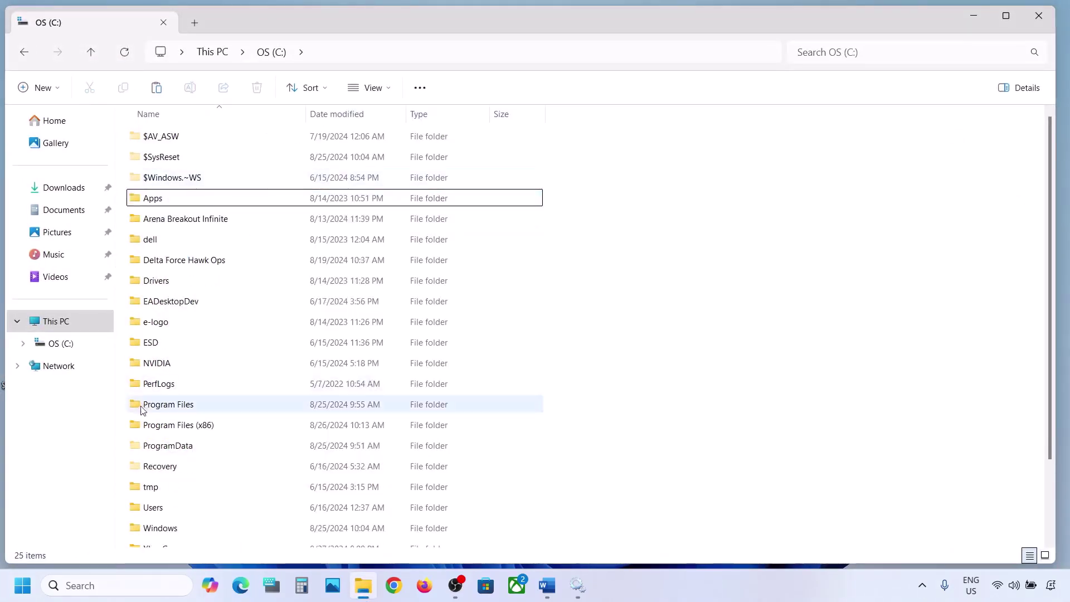
# Open the Windows Update page in Settings, then minimize the Settings window.
pyautogui.press('super+i')
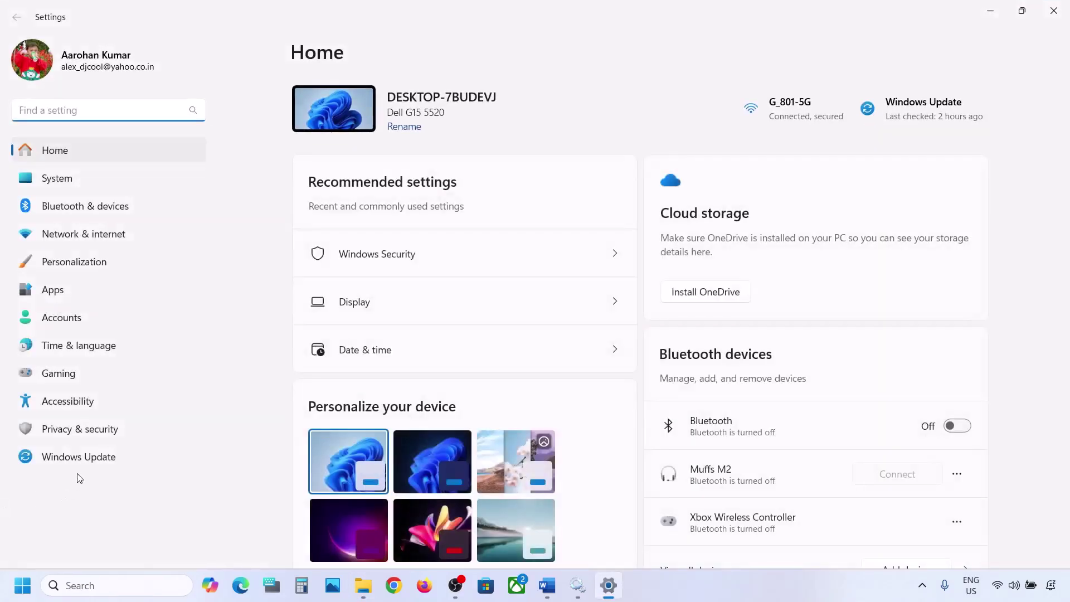
pyautogui.click(79, 462)
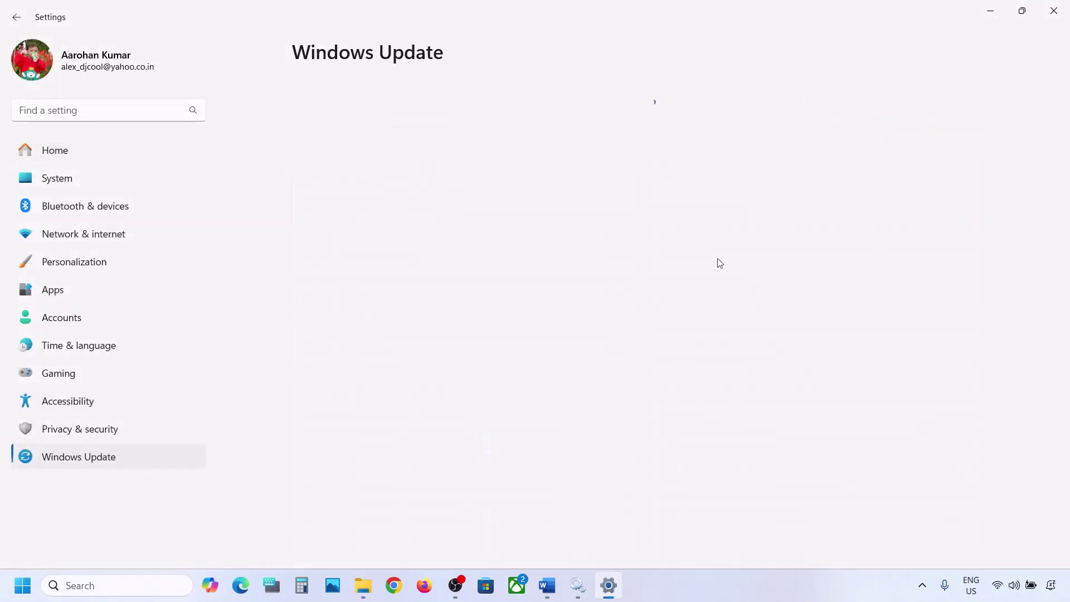
pyautogui.click(997, 10)
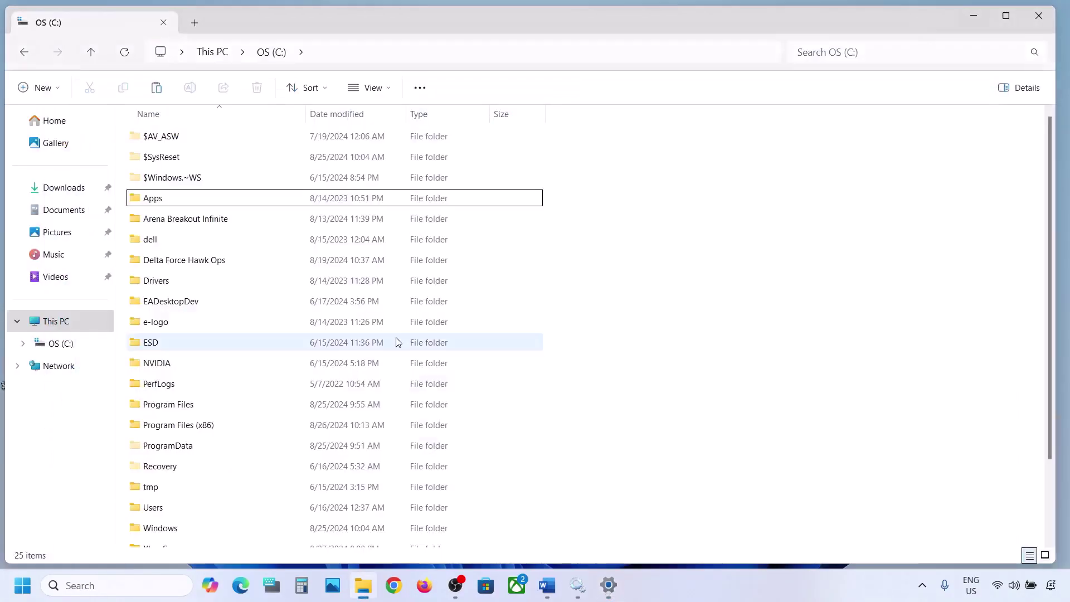
# Minimize File Explorer and view the Restart power option in Start without restarting the computer.
pyautogui.click(988, 11)
pyautogui.click(22, 585)
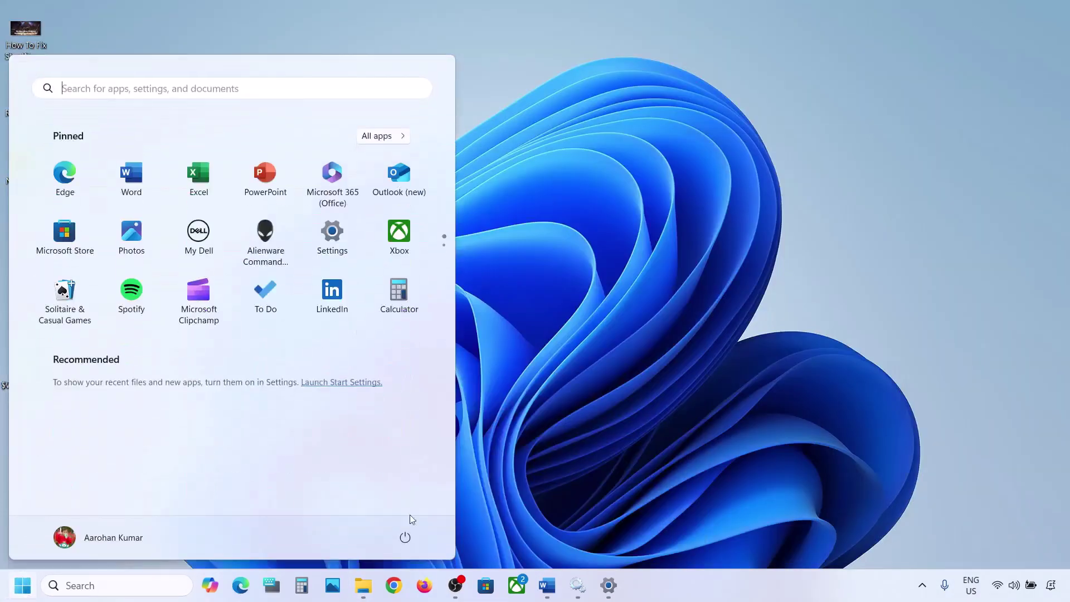
pyautogui.click(405, 538)
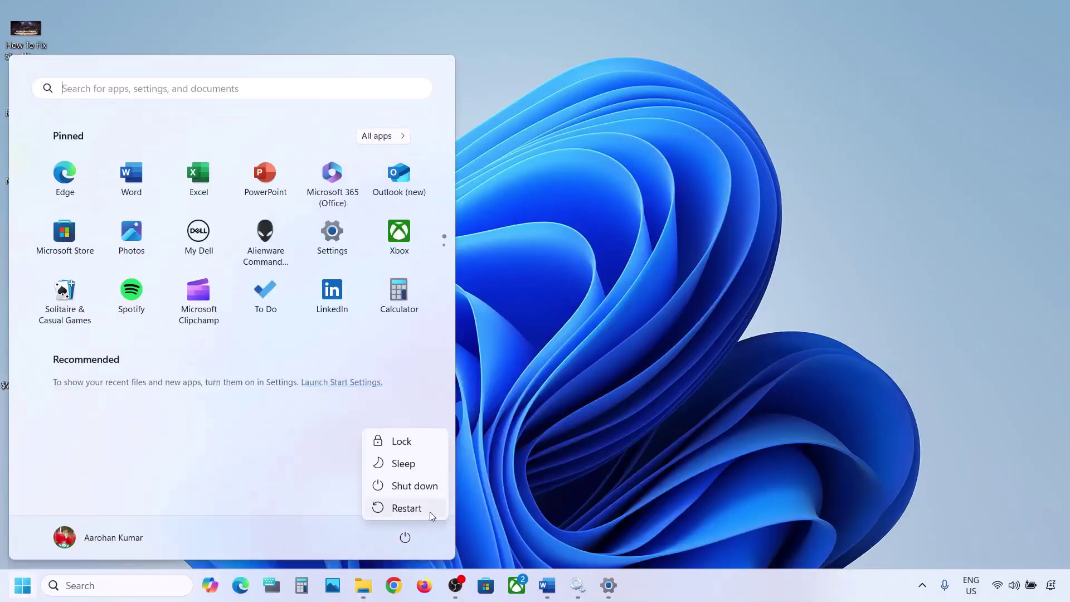
pyautogui.click(587, 413)
pyautogui.click(589, 414)
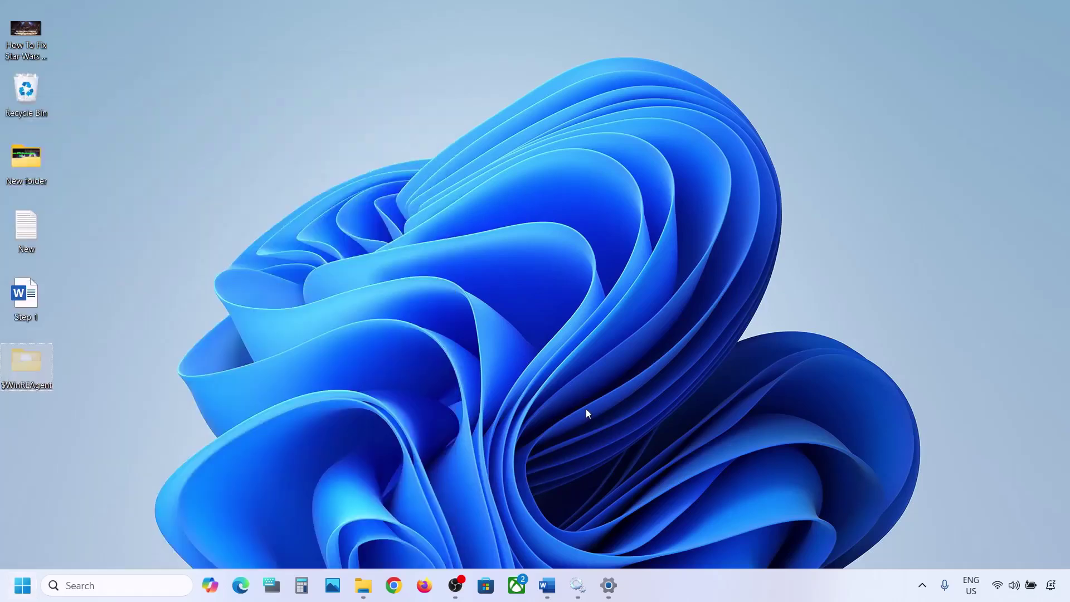
# Move the $WinREAgent folder from the desktop back to the OS (C:) drive and minimize File Explorer.
pyautogui.rightClick(25, 359)
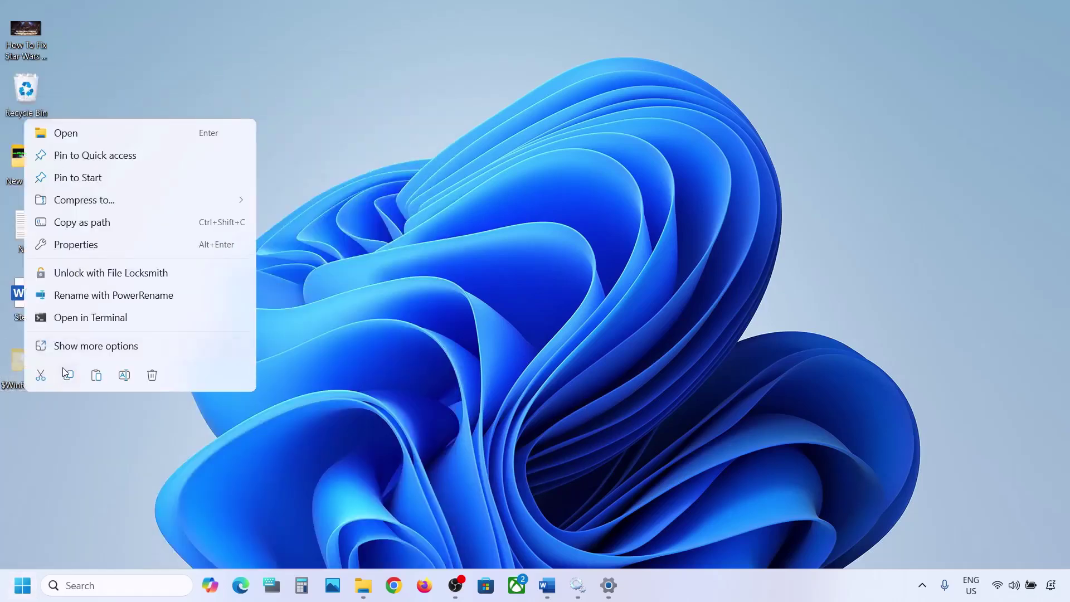
pyautogui.click(44, 376)
pyautogui.click(363, 586)
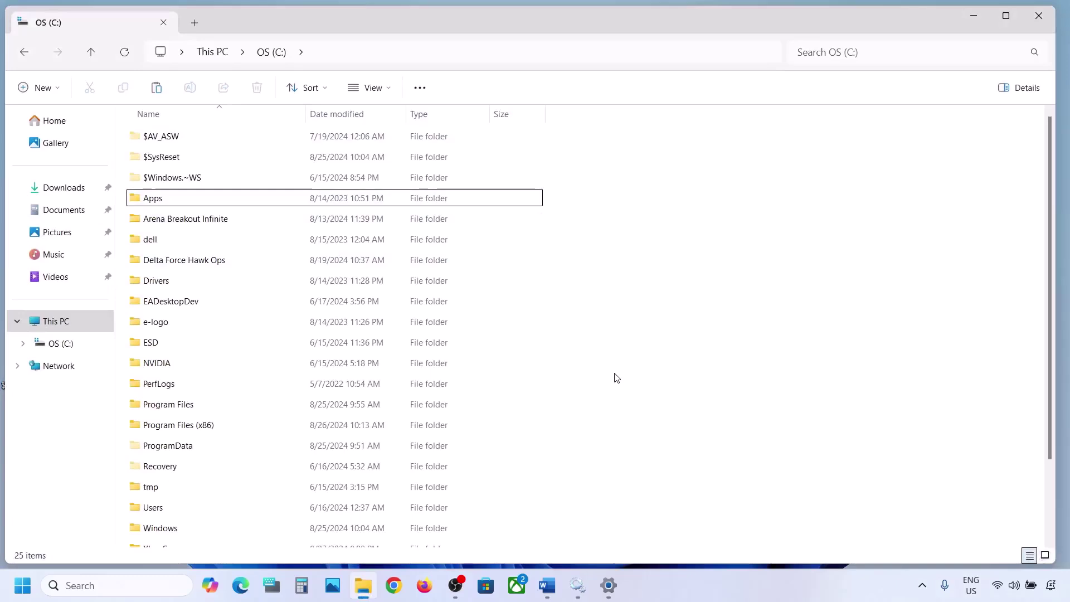
pyautogui.hotkey('ctrl', 'v')
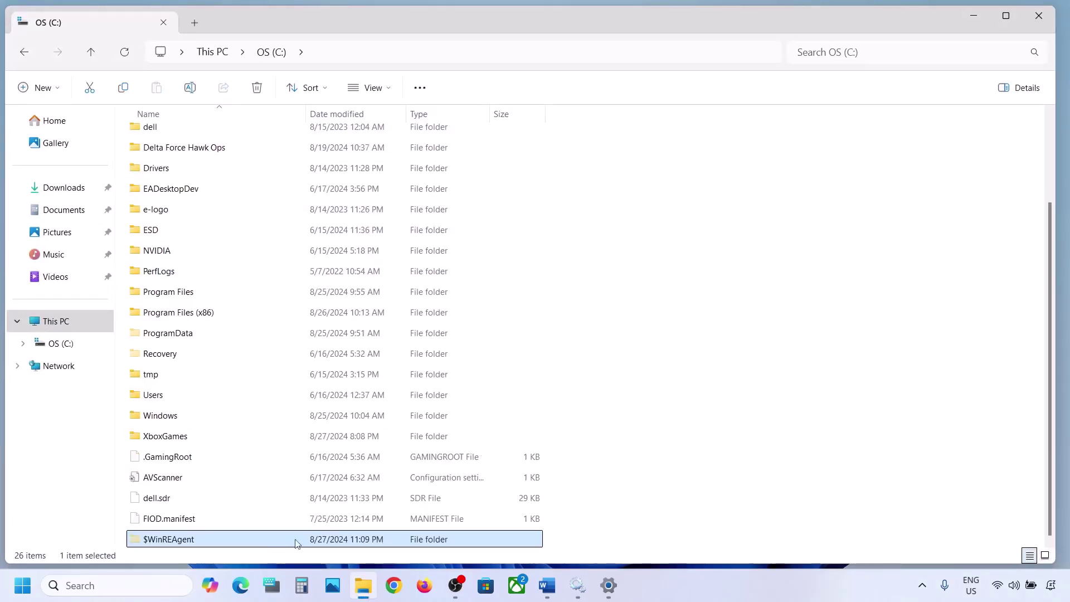
pyautogui.click(961, 22)
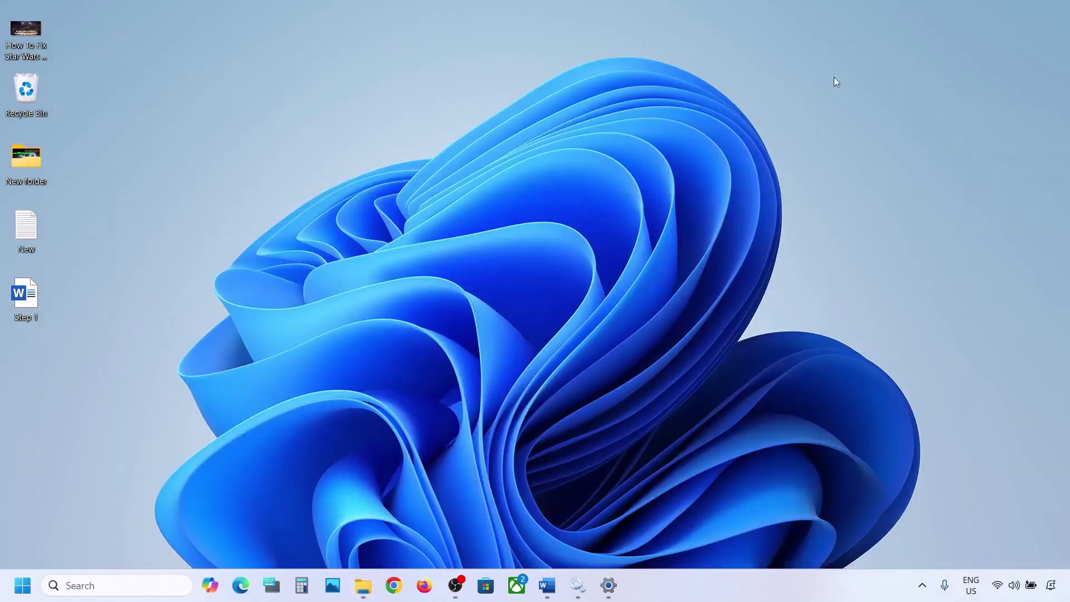
# Switch to the Word instructions and highlight the Step 3 text "Run Update Troubleshooter".
pyautogui.click(547, 585)
pyautogui.scroll(-3, 338, 328)
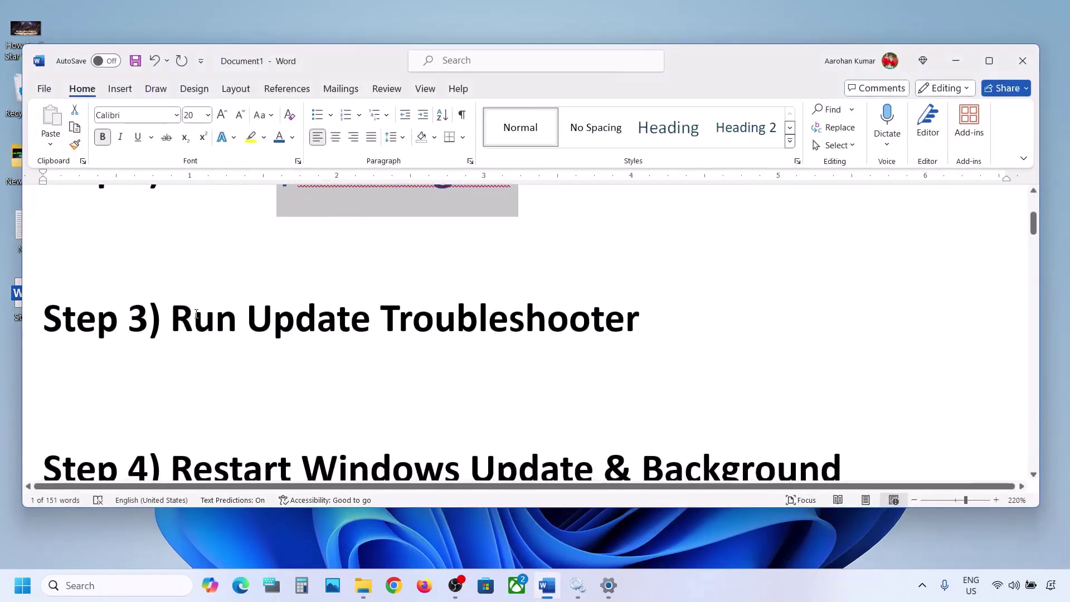
pyautogui.moveTo(196, 313); pyautogui.dragTo(639, 320)
# Run the Windows Update troubleshooter from Other troubleshooters in the System settings.
pyautogui.click(23, 585)
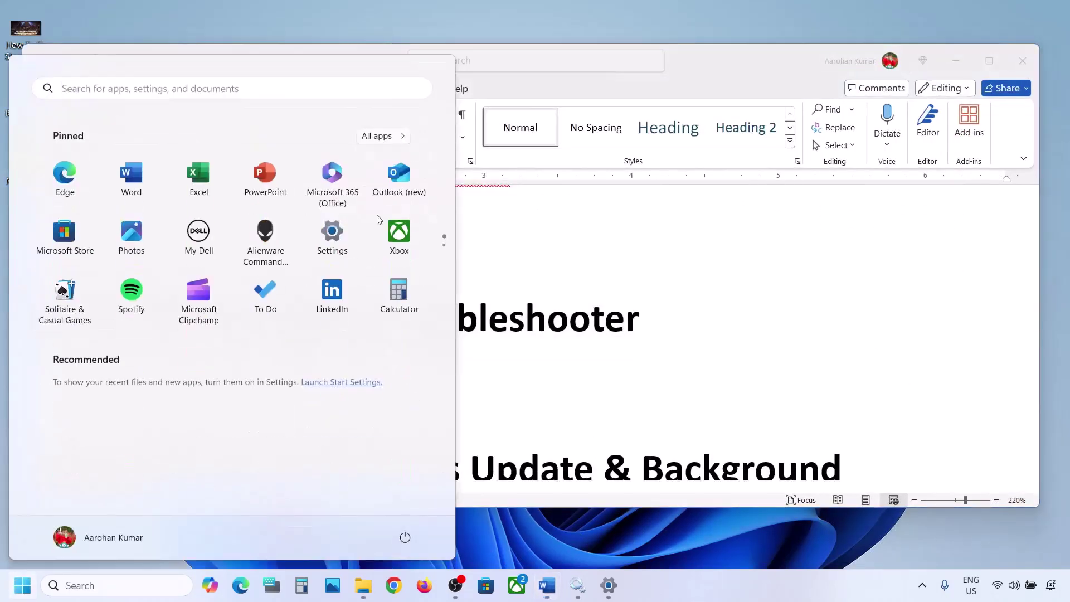
pyautogui.click(332, 233)
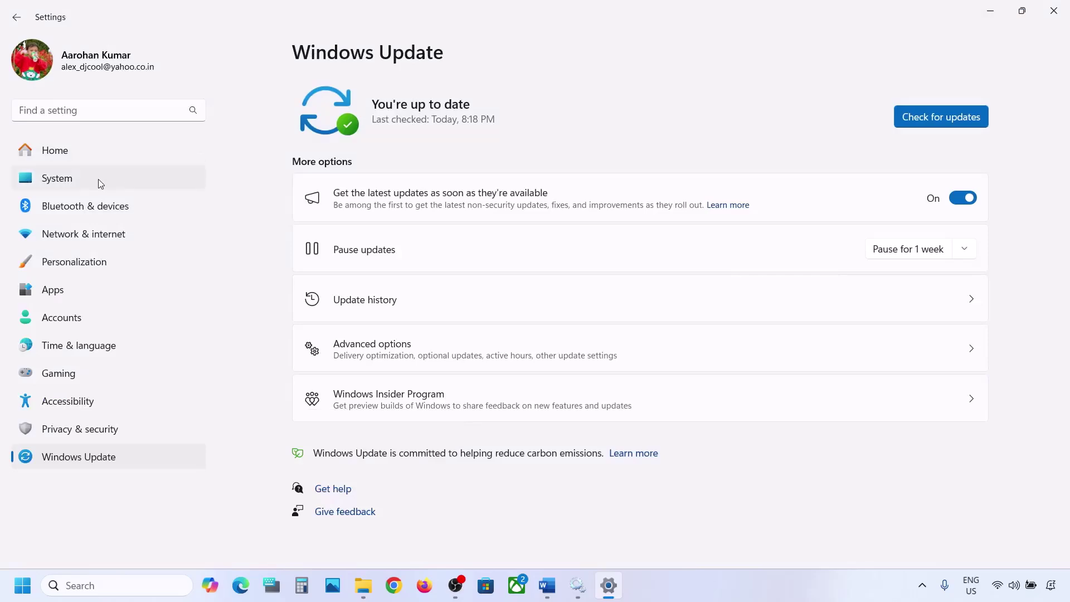
pyautogui.click(98, 179)
pyautogui.scroll(-6, 401, 270)
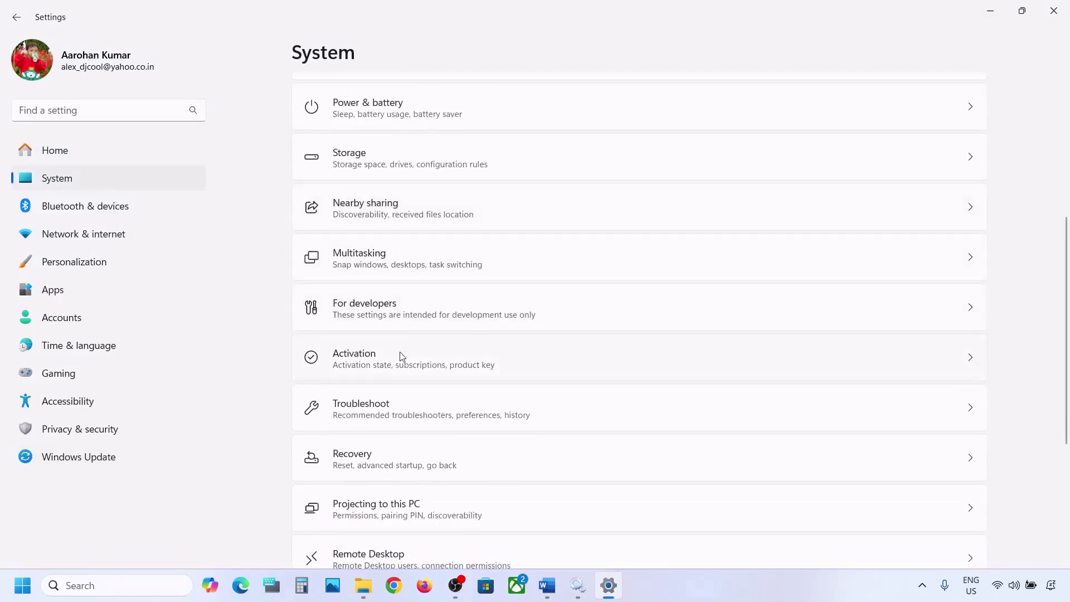
pyautogui.click(374, 404)
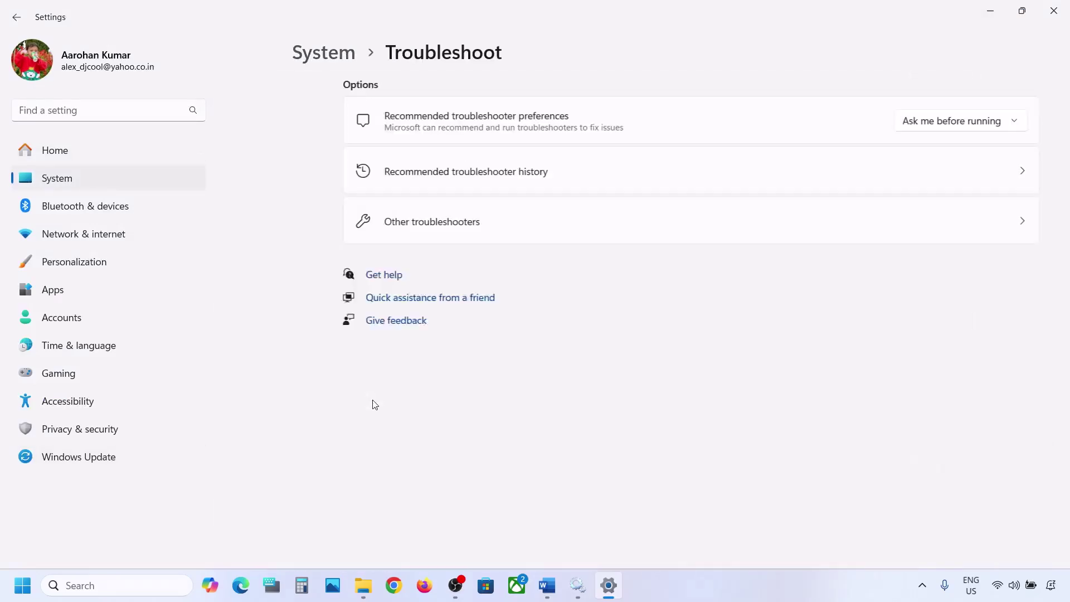
pyautogui.click(382, 235)
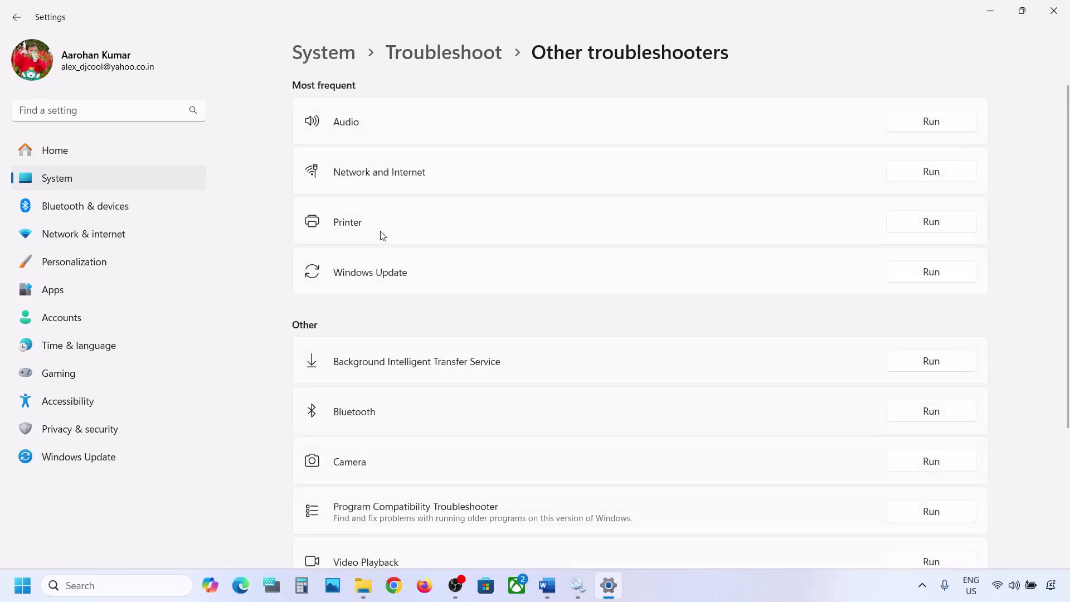
pyautogui.scroll(-1, 383, 236)
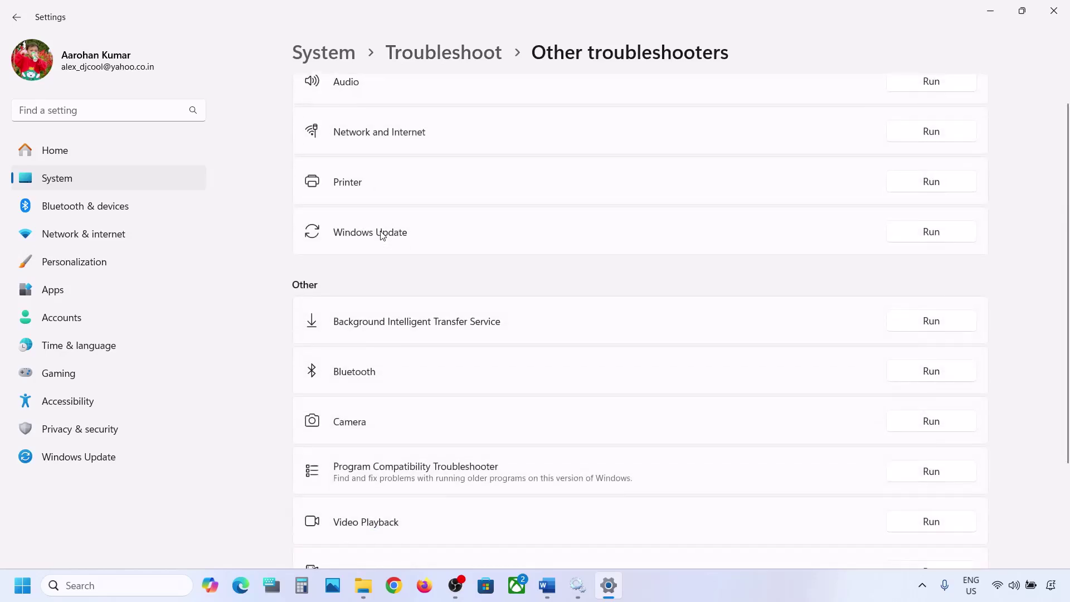
pyautogui.click(931, 237)
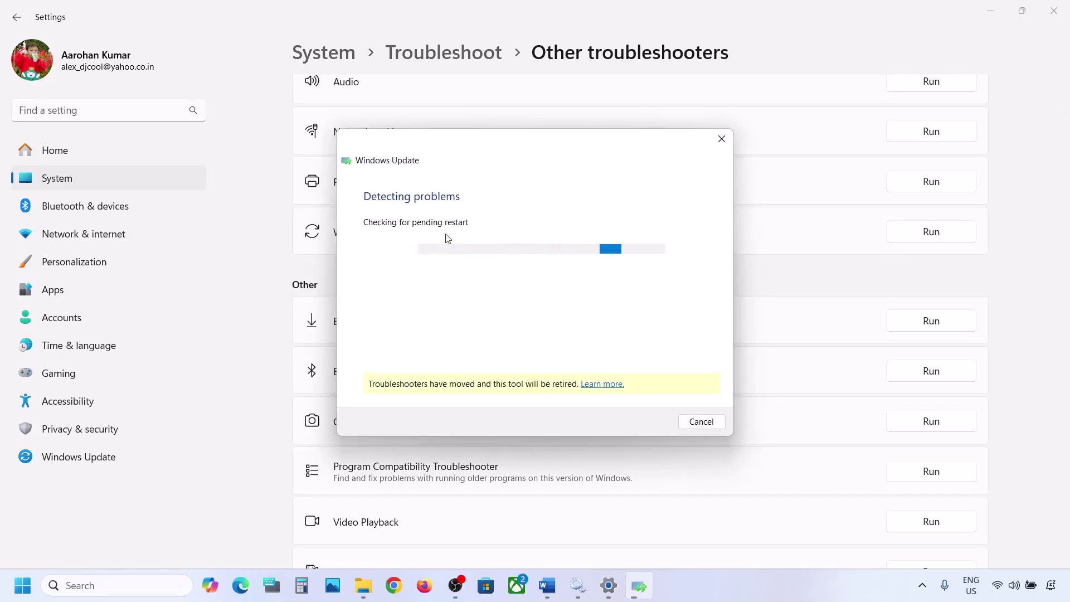
# Switch to the Word instructions and highlight the Step 4 text about restarting Windows Update and Background intelligent transfer service.
pyautogui.click(547, 586)
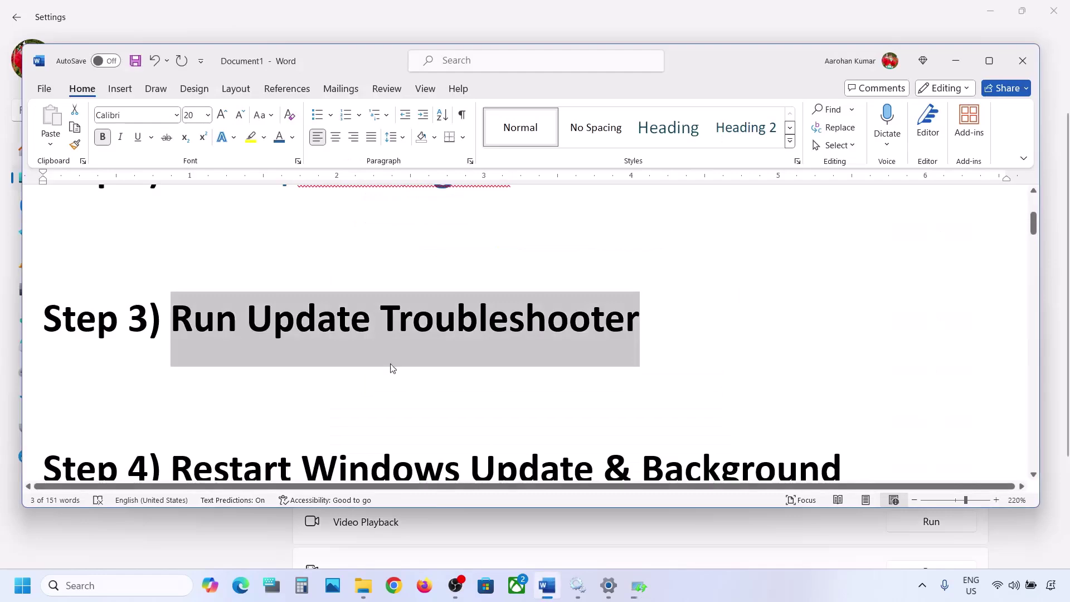
pyautogui.scroll(-3, 383, 360)
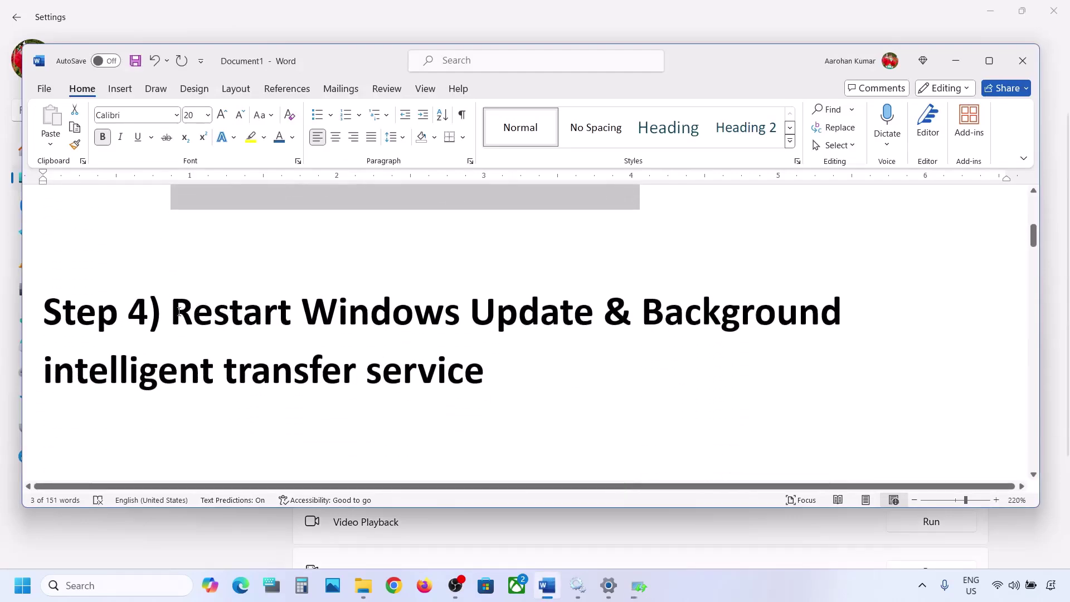
pyautogui.moveTo(223, 308); pyautogui.dragTo(406, 391)
# Search Windows for "services" and open the Services console.
pyautogui.click(92, 585)
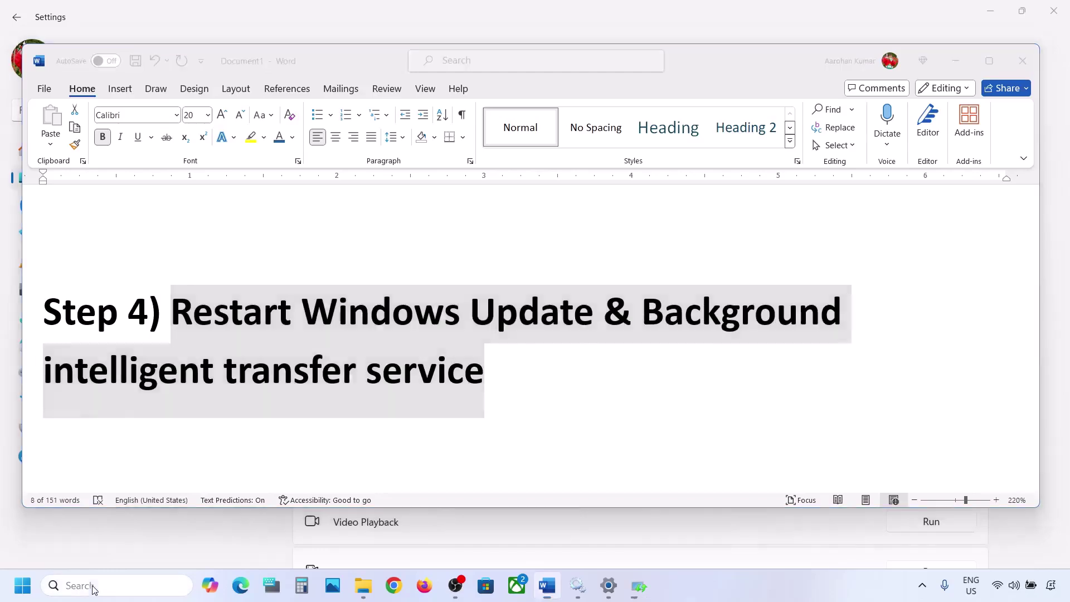
pyautogui.write('services')
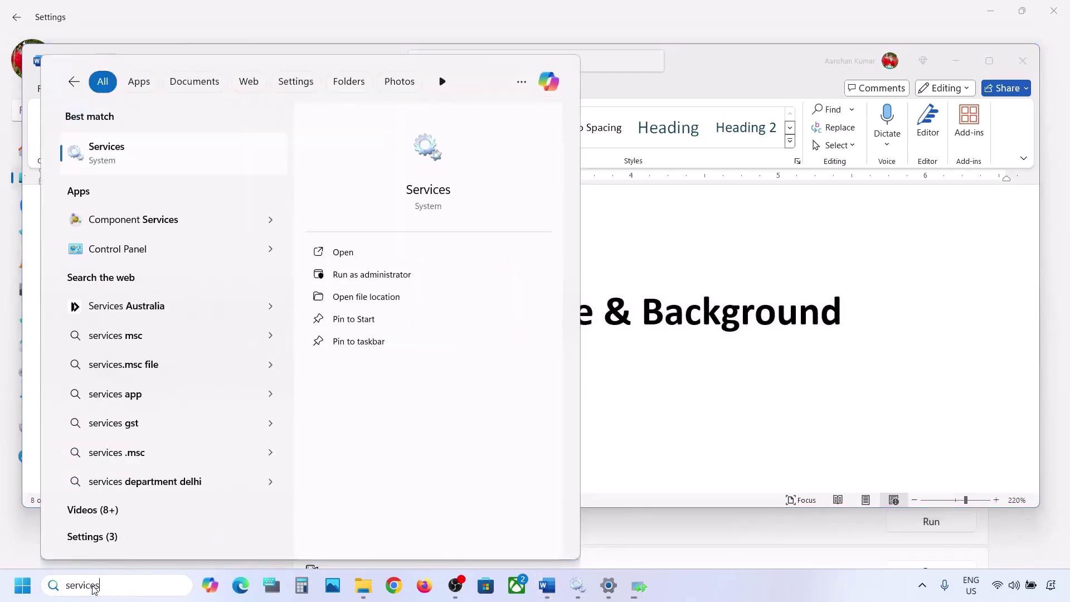
pyautogui.press('Return')
# Set the Windows Update service's startup type to Automatic and restart the service.
pyautogui.click(310, 320)
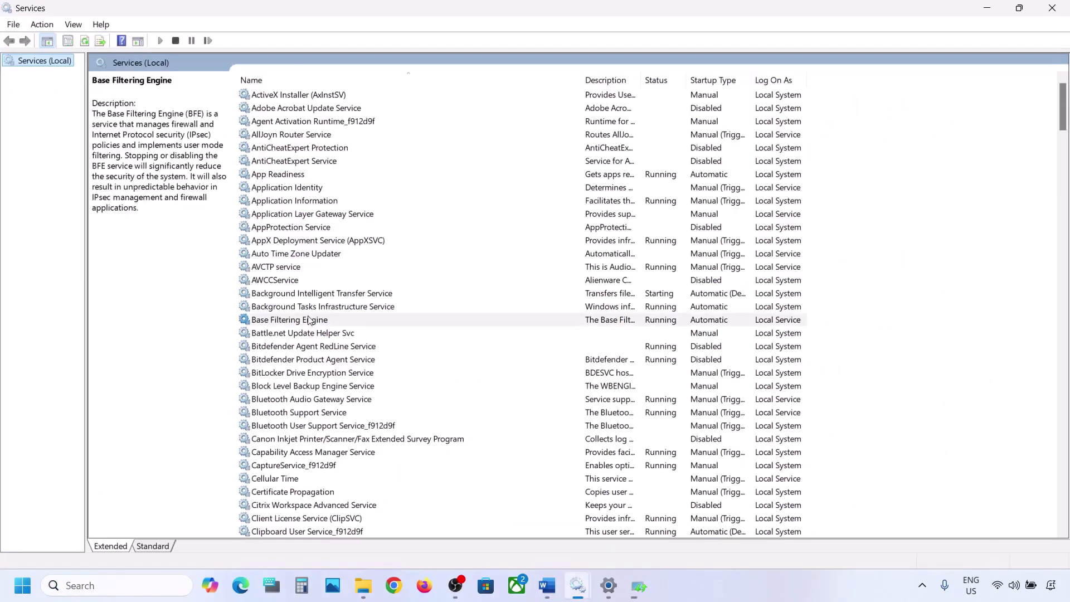
pyautogui.press('w')
pyautogui.scroll(-7, 350, 433)
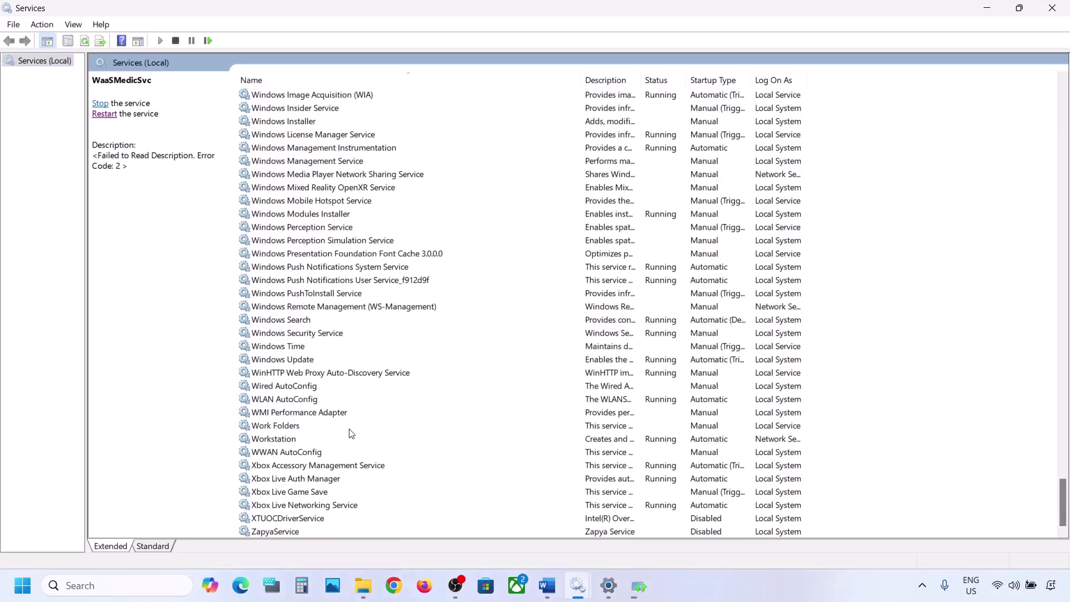
pyautogui.click(290, 362)
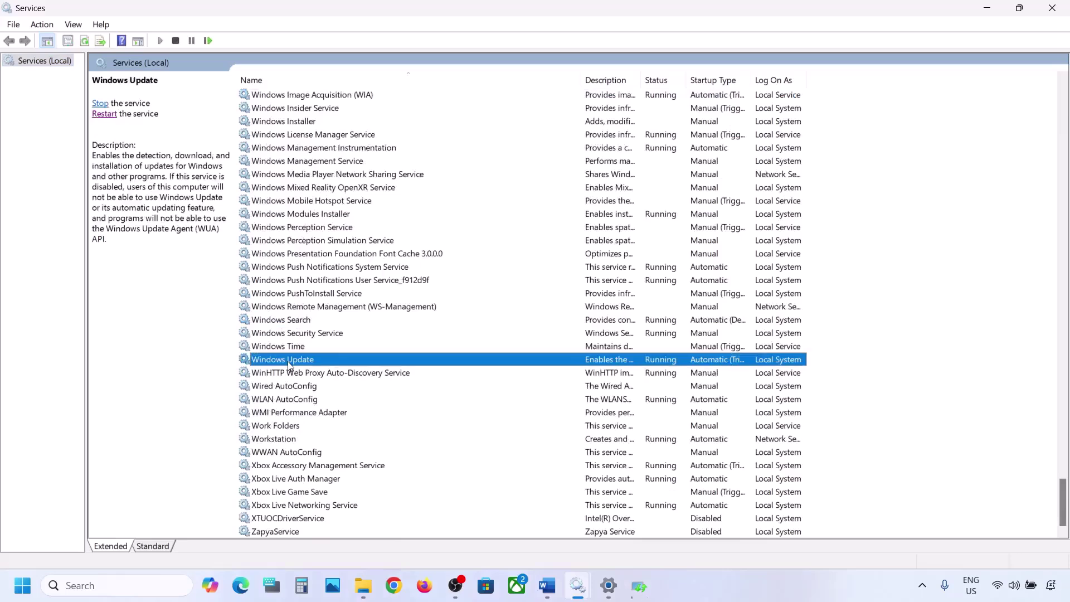
pyautogui.doubleClick(349, 361)
pyautogui.click(519, 276)
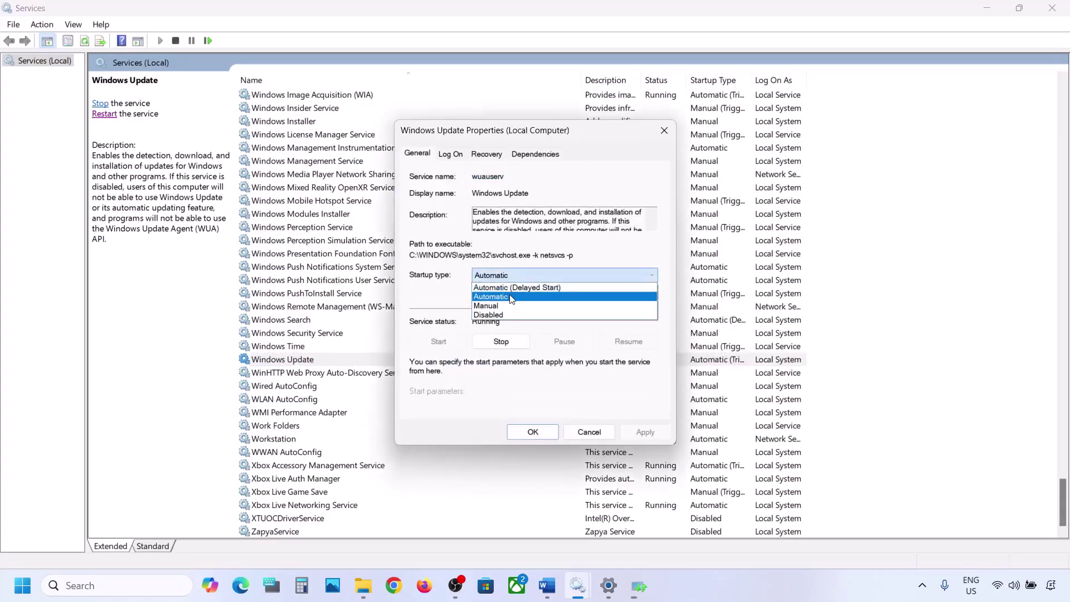
pyautogui.click(510, 286)
pyautogui.click(635, 432)
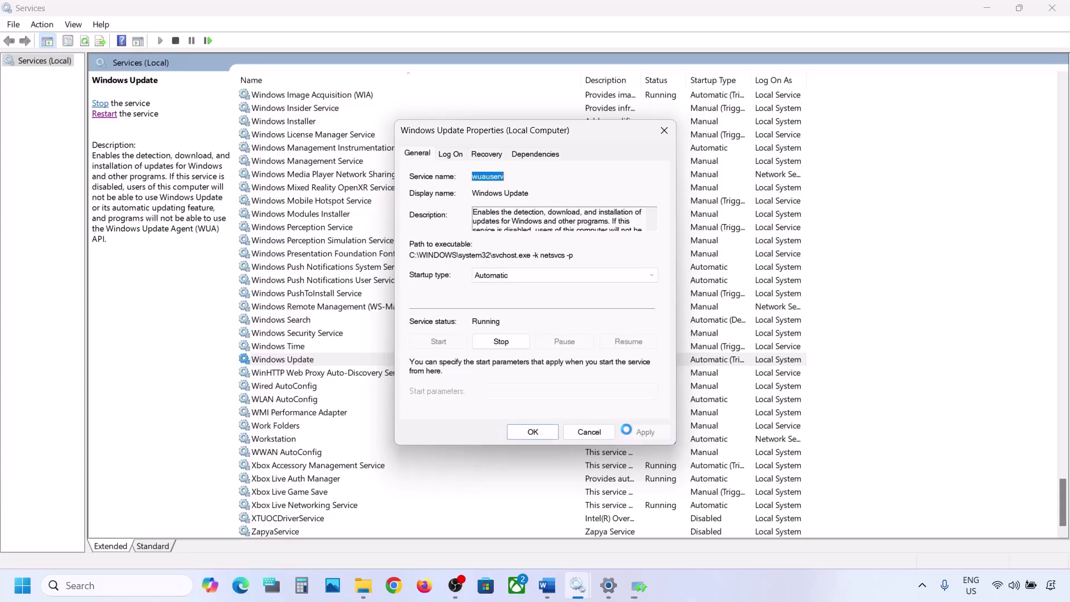
pyautogui.click(530, 431)
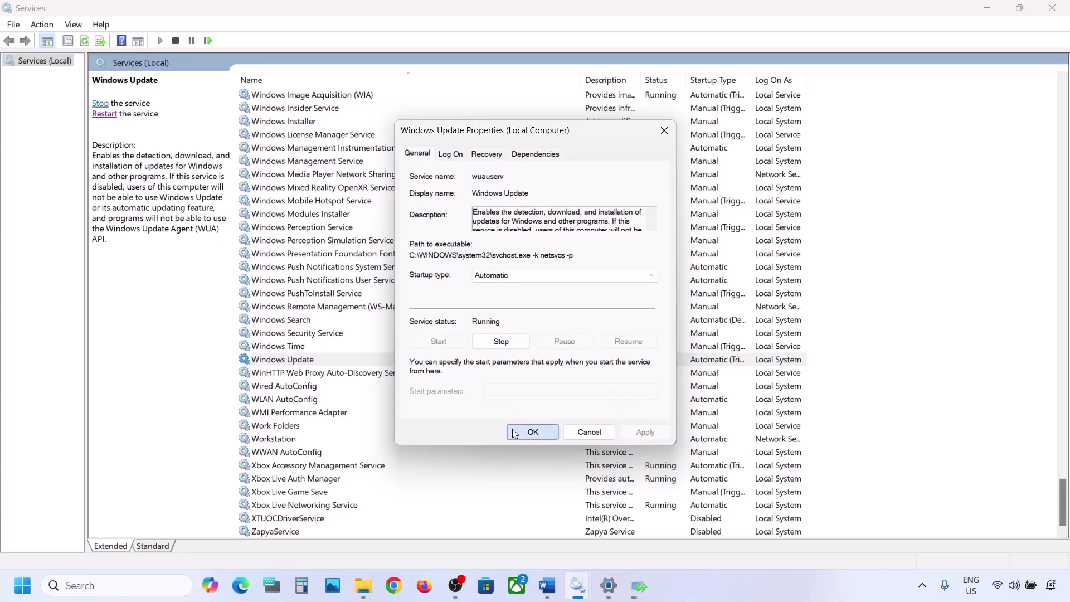
pyautogui.rightClick(290, 363)
pyautogui.click(337, 430)
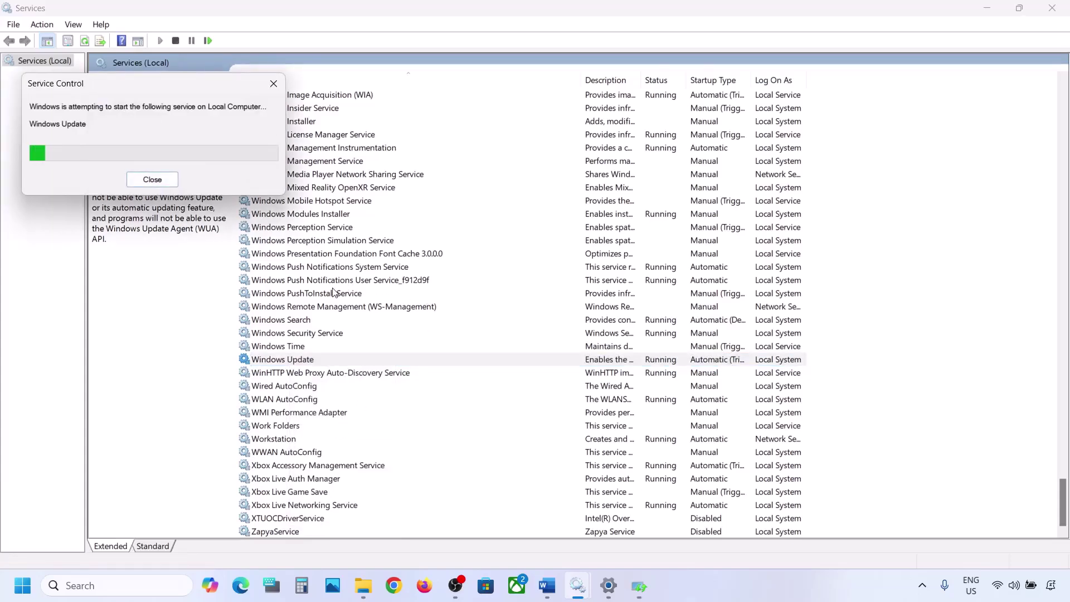
# Set the Background Intelligent Transfer Service's startup type to Automatic and restart the service.
pyautogui.click(315, 282)
pyautogui.press('b')
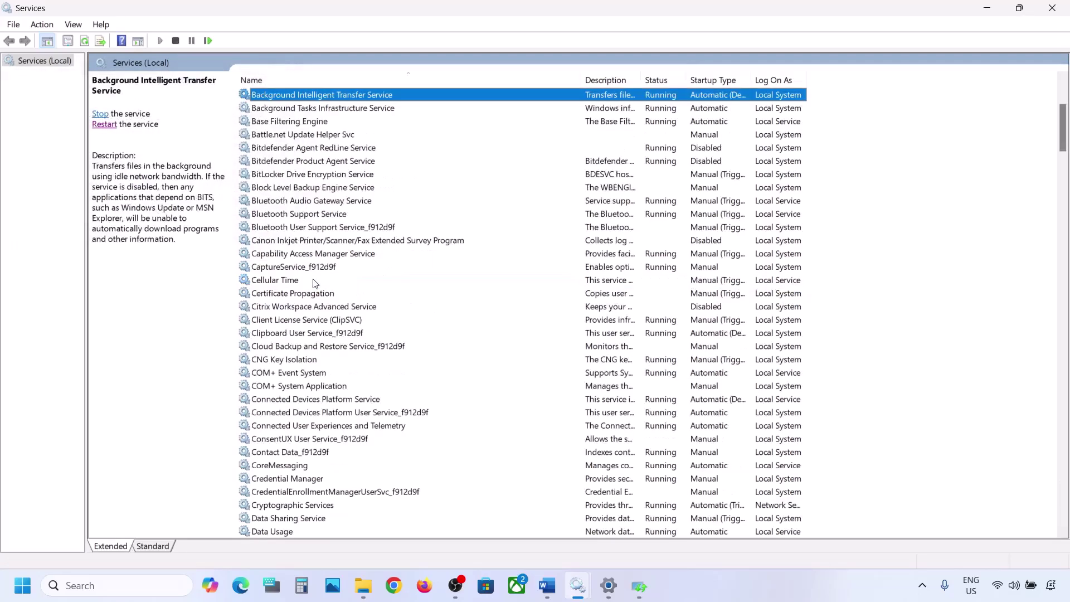
pyautogui.scroll(3, 370, 209)
pyautogui.doubleClick(352, 221)
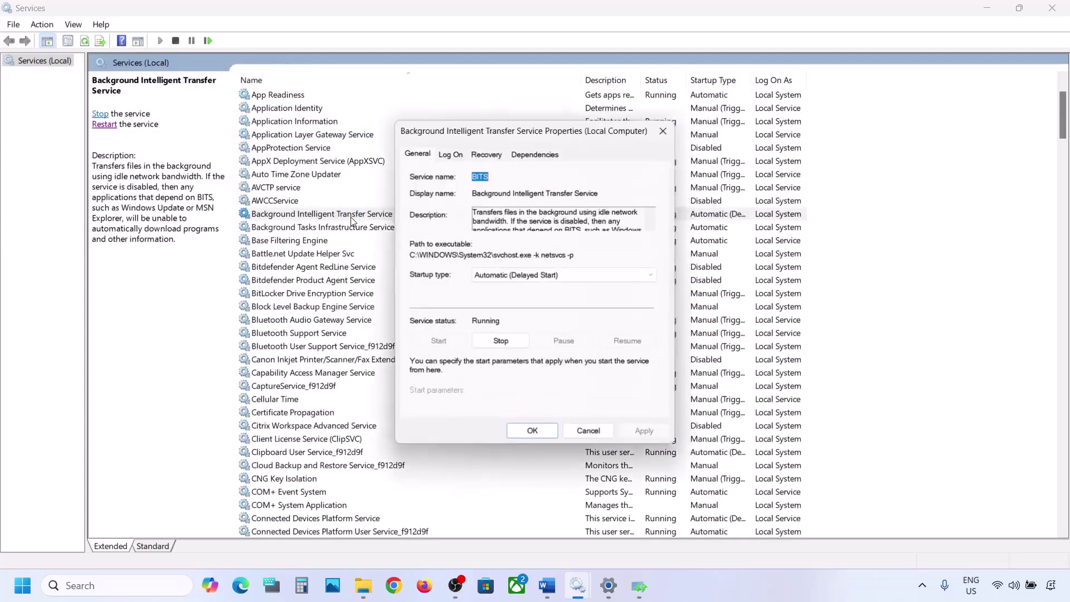
pyautogui.click(495, 276)
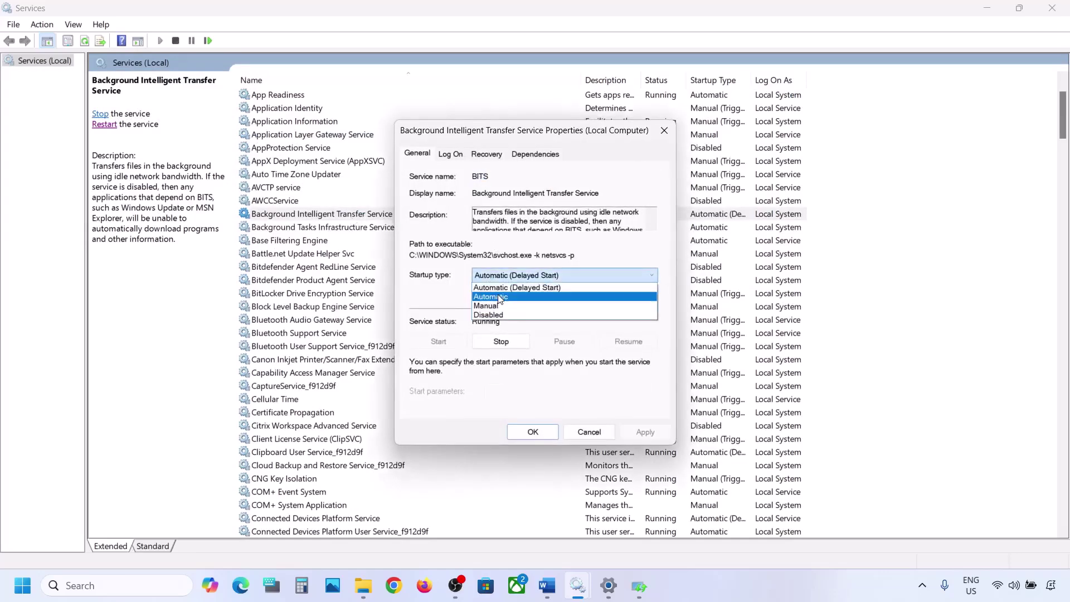
pyautogui.click(500, 297)
pyautogui.click(645, 432)
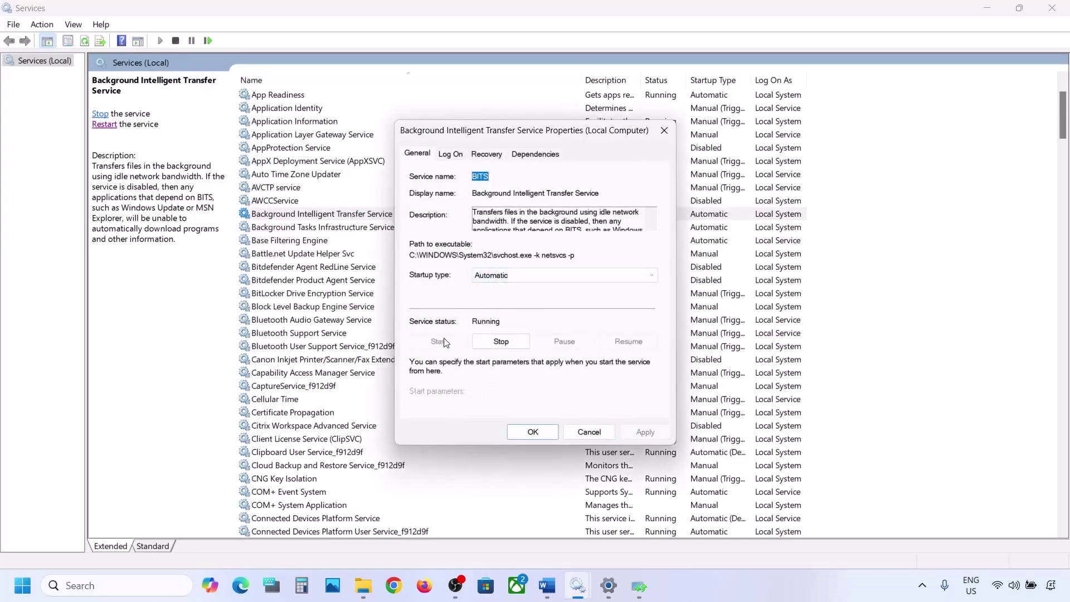
pyautogui.click(532, 432)
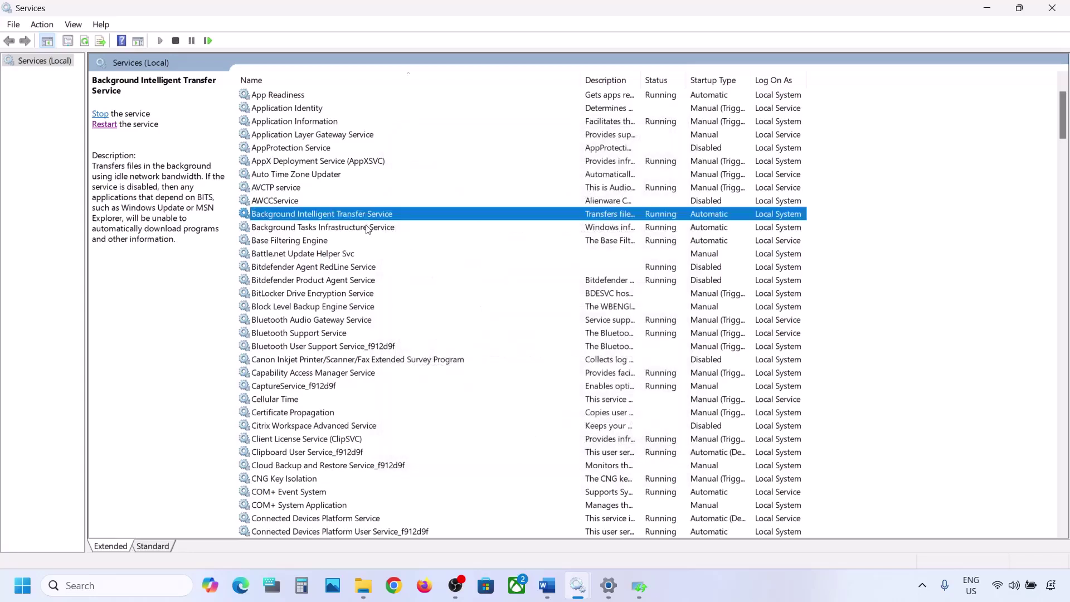
pyautogui.rightClick(330, 218)
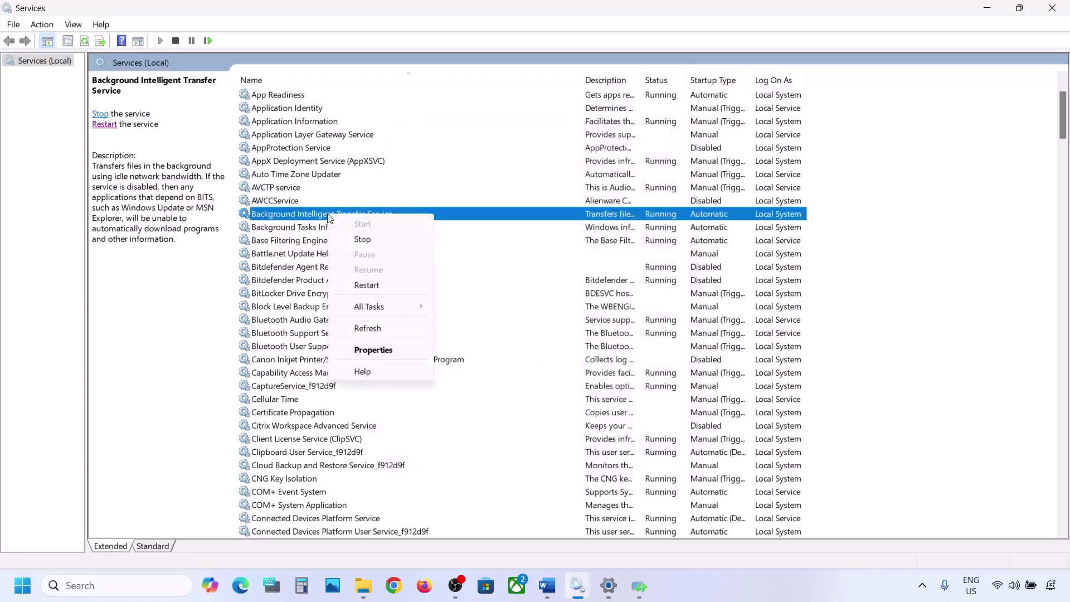
pyautogui.click(367, 286)
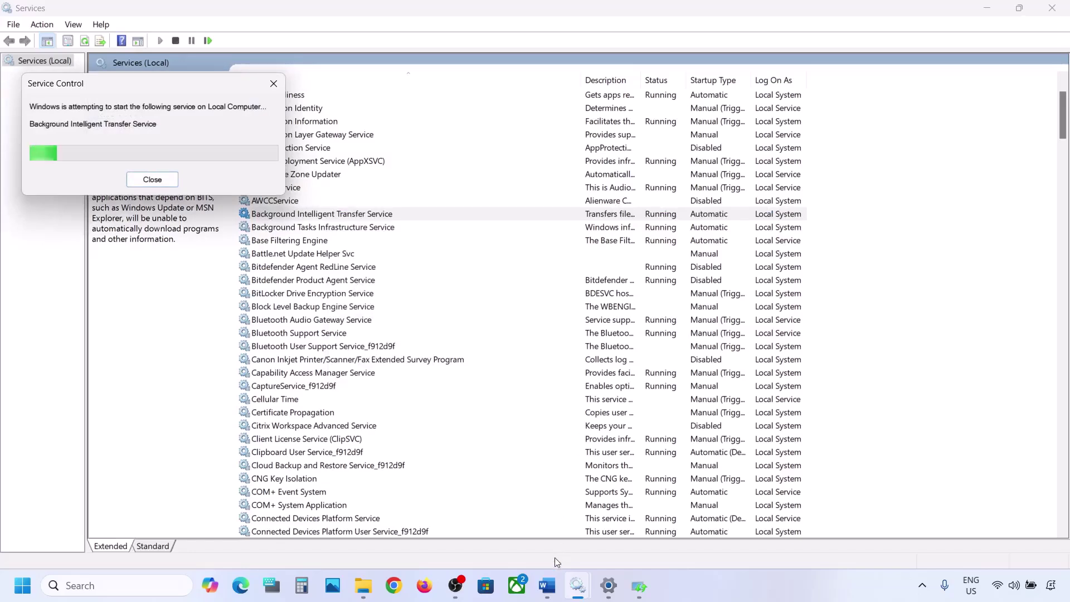
# Switch to the Word instructions and copy the Windows 11 download page link under Step 5, Use Windows 11 Installation Assistant.
pyautogui.moveTo(550, 589)
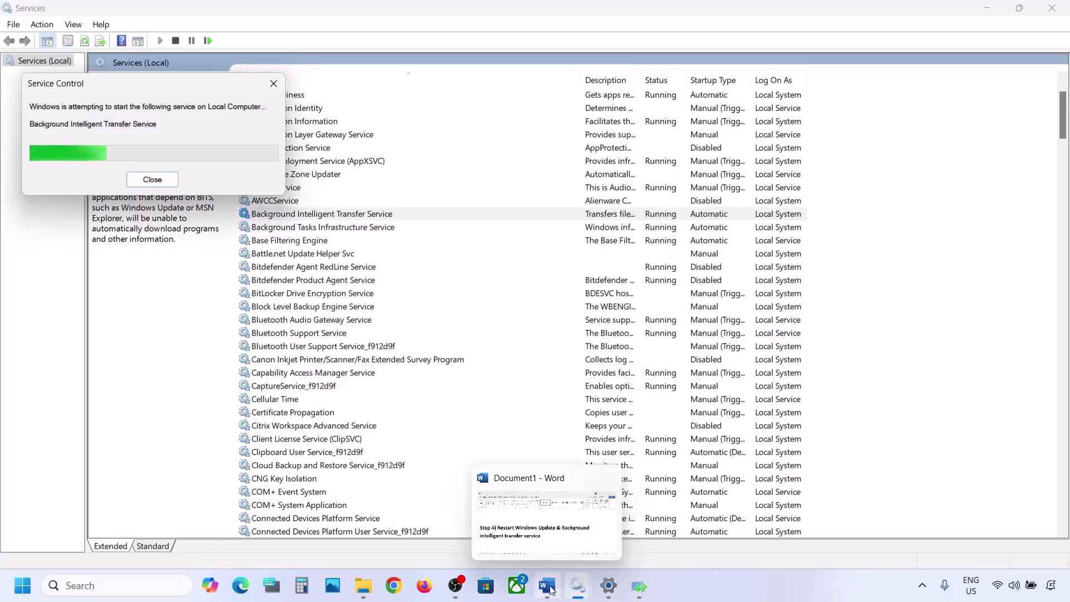
pyautogui.click(549, 589)
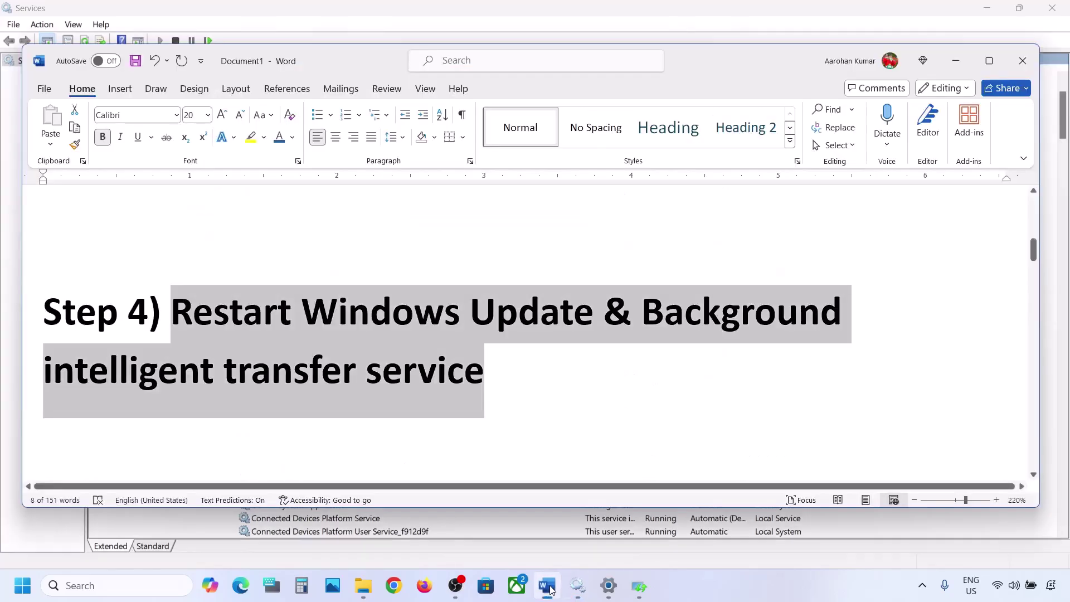
pyautogui.scroll(-3, 513, 399)
pyautogui.scroll(-2, 514, 402)
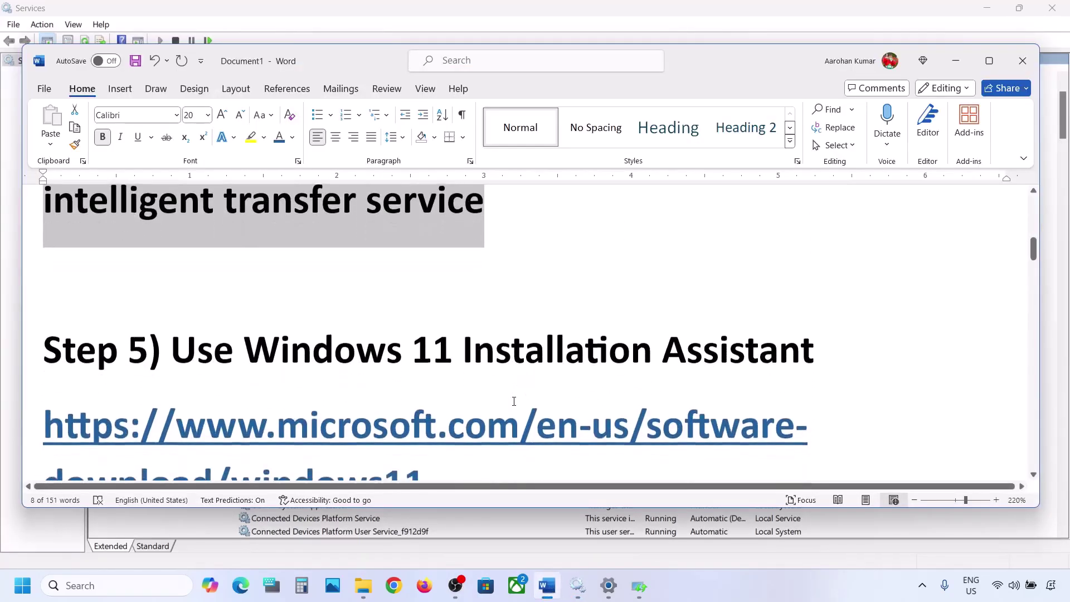
pyautogui.moveTo(445, 416); pyautogui.dragTo(44, 356)
pyautogui.rightClick(44, 356)
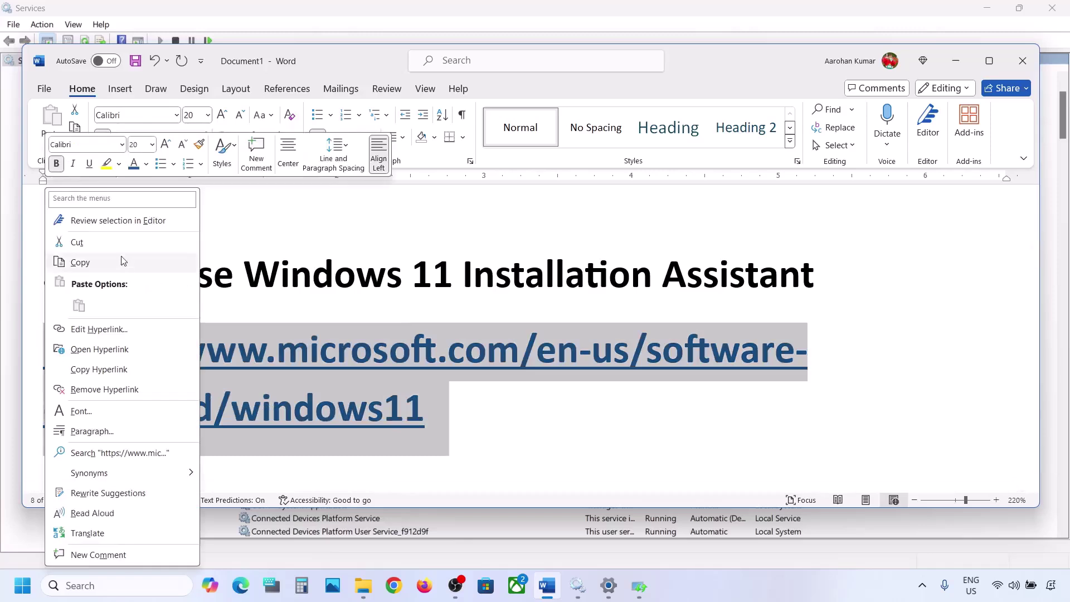
pyautogui.click(106, 258)
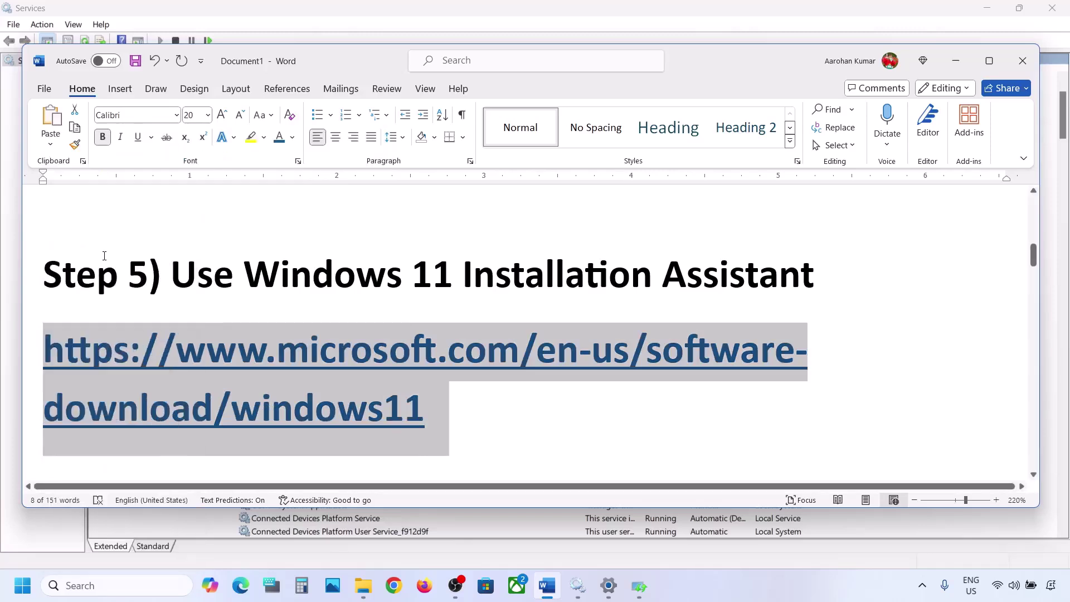
# Switch to Chrome and open the copied microsoft.com/en-us/software-download/windows11 page.
pyautogui.click(394, 586)
pyautogui.hotkey('ctrl', 'v')
pyautogui.press('Return')
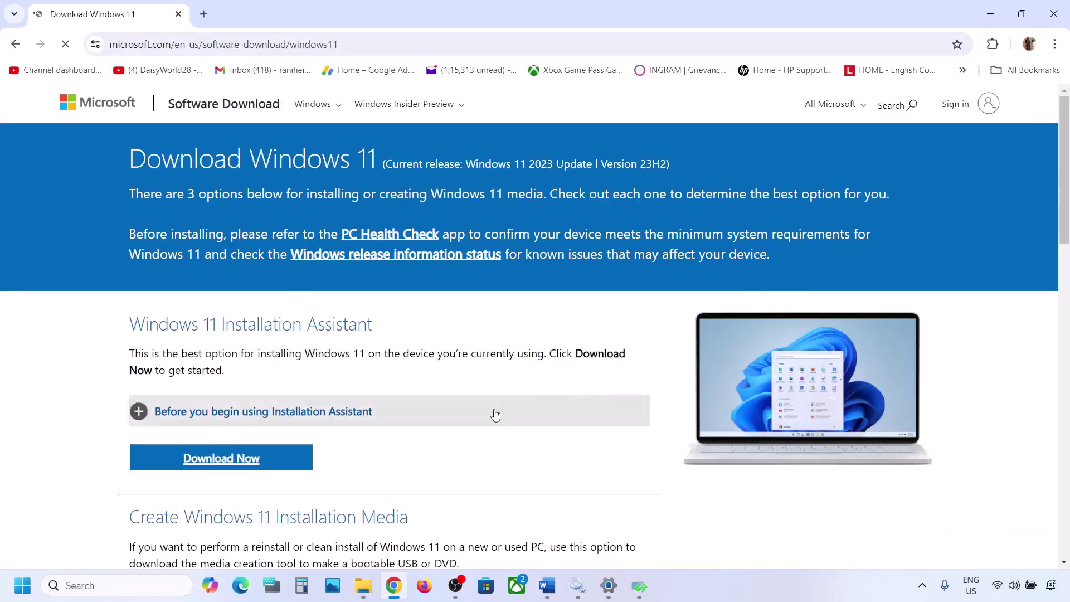
# Download and launch the Windows 11 Installation Assistant, and put its window away after it has checked the device.
pyautogui.scroll(-1, 453, 375)
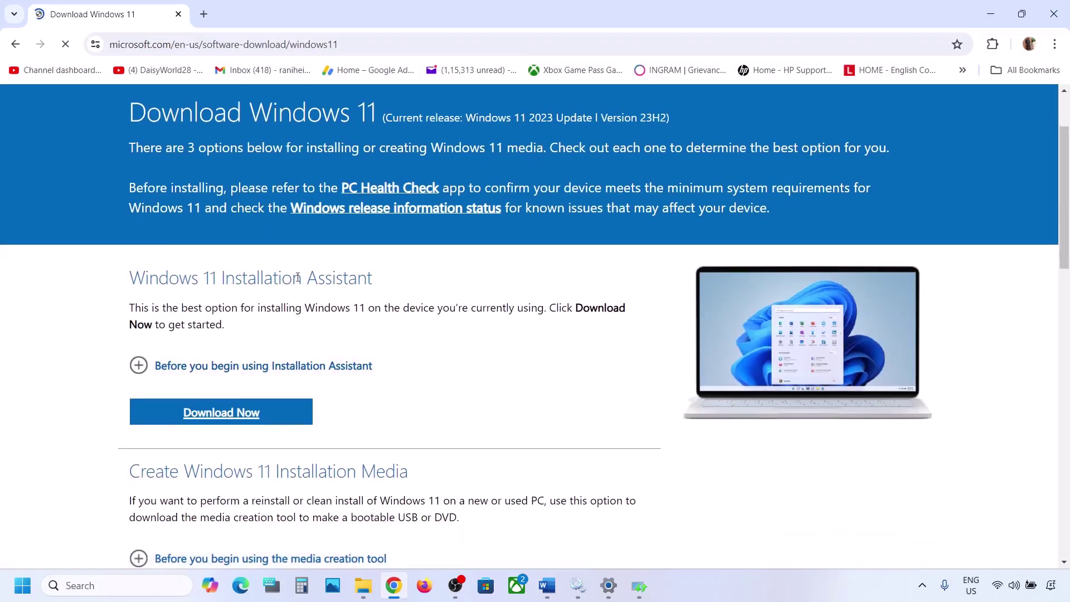
pyautogui.click(228, 412)
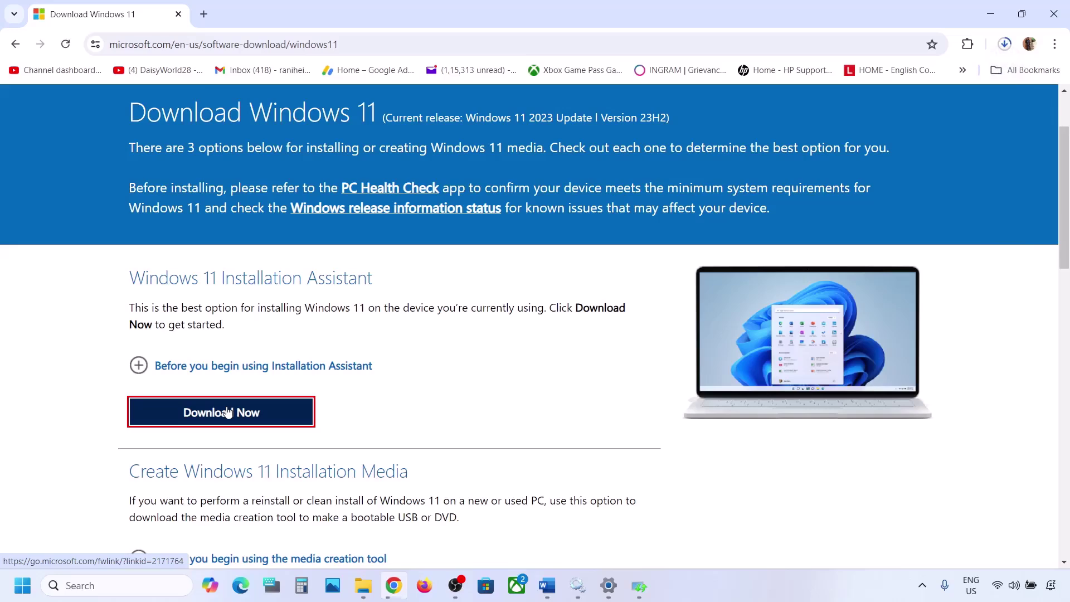
pyautogui.click(872, 80)
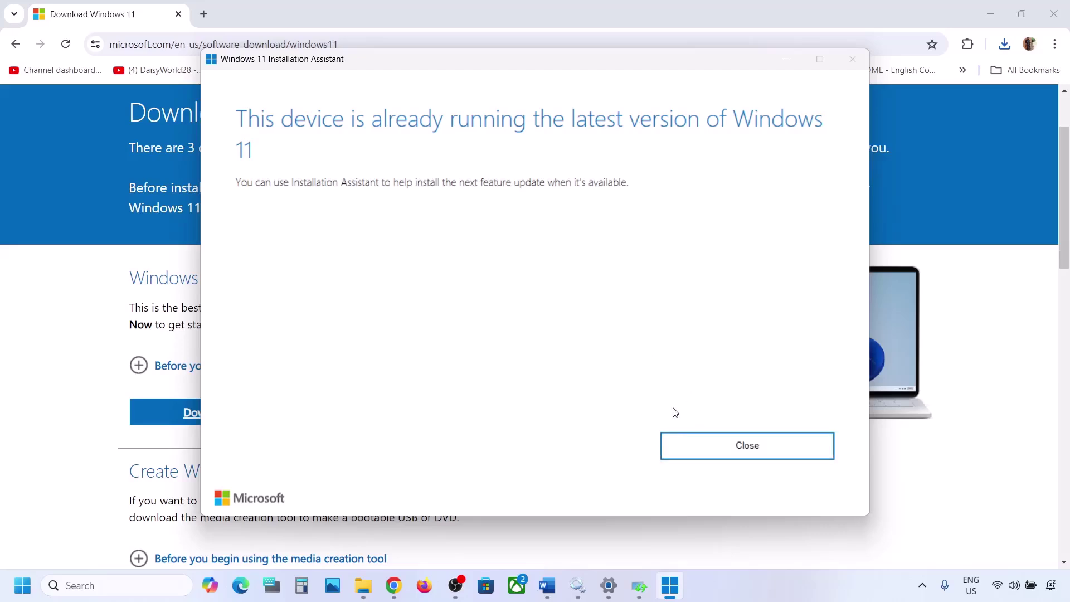
pyautogui.click(790, 62)
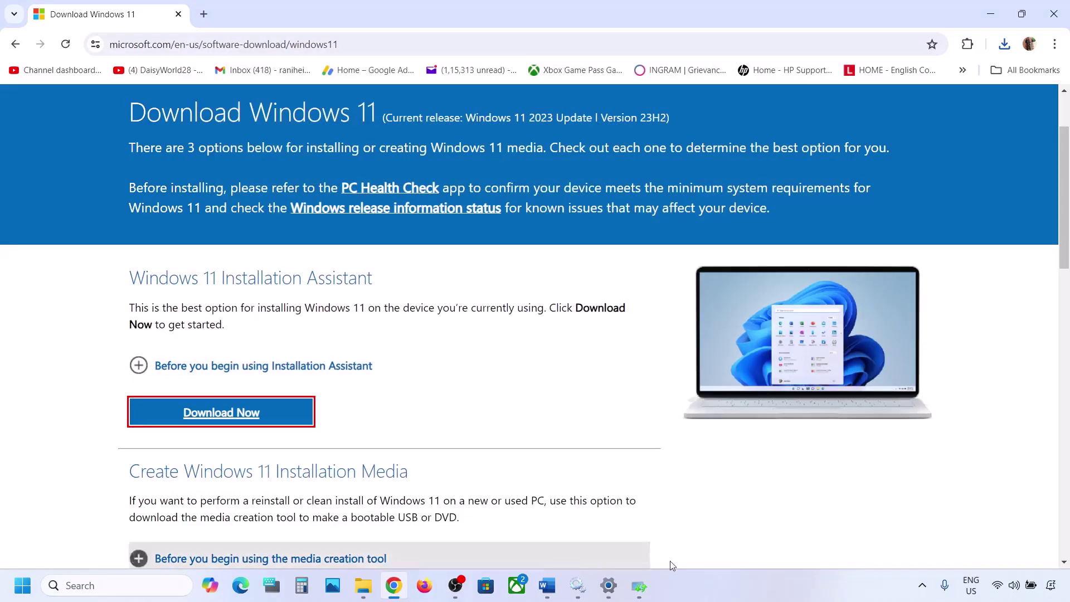
# Switch to the Word instructions and highlight the heading text "Reset Windows Update Components" of Step 5.
pyautogui.hotkey('alt', 'Tab')
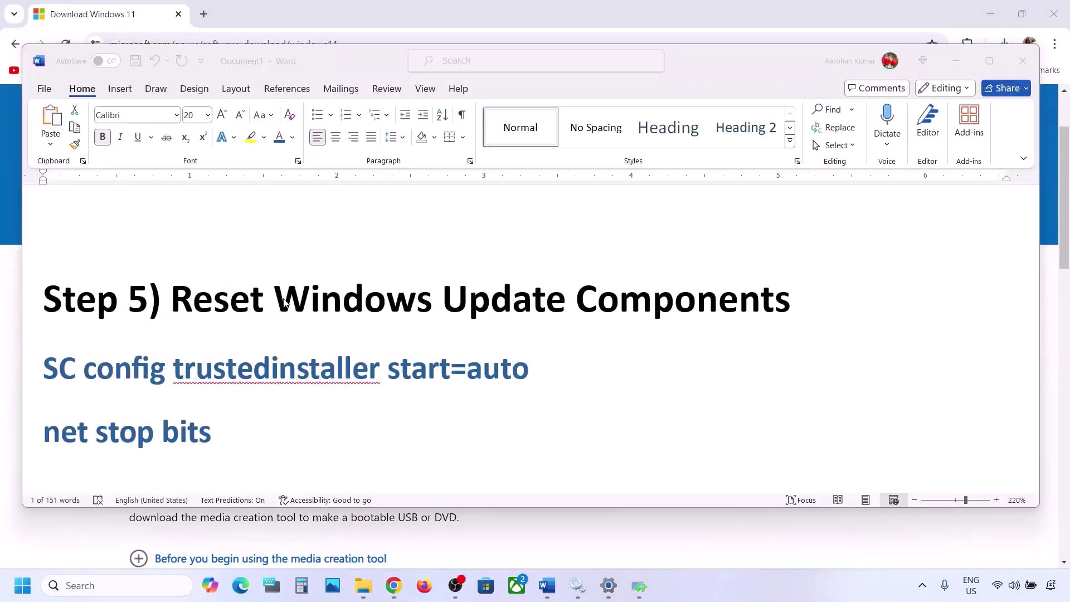
pyautogui.click(177, 295)
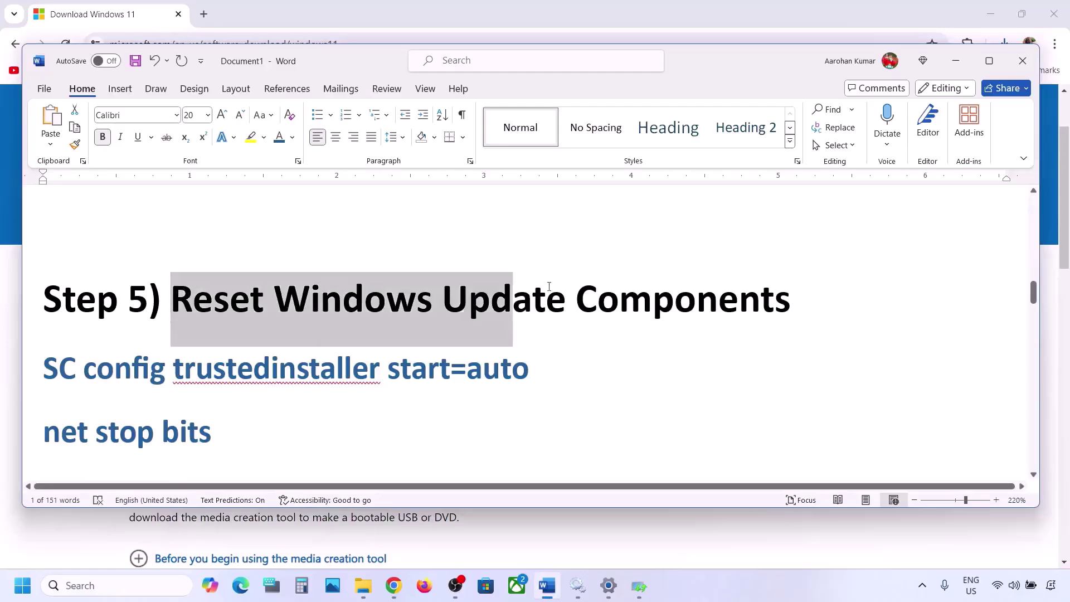
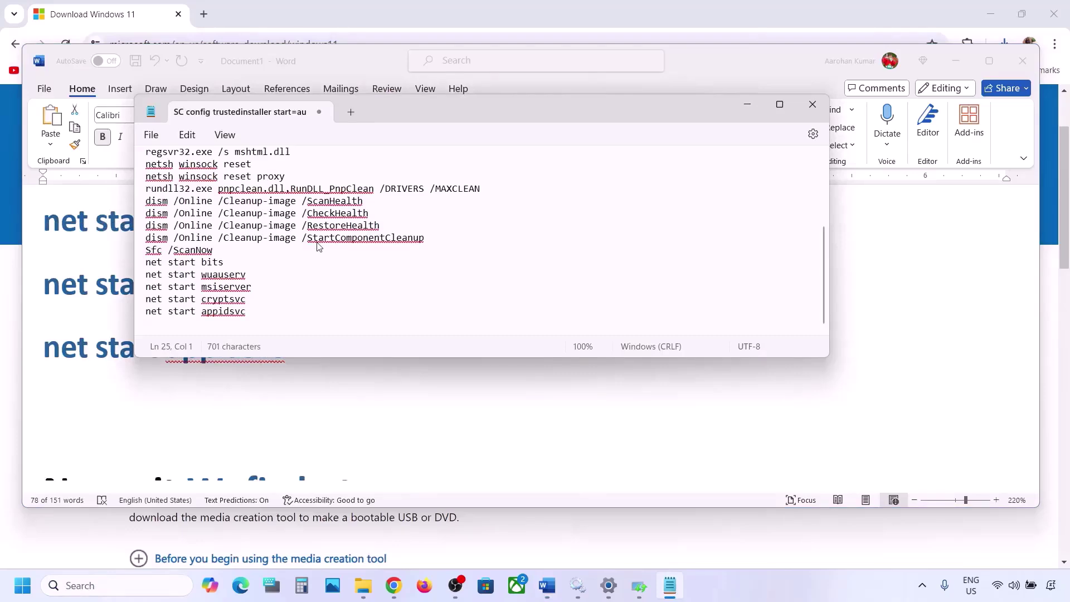
# Start saving the Notepad file of Windows Update reset commands under a new name.
pyautogui.scroll(5, 299, 198)
pyautogui.click(151, 134)
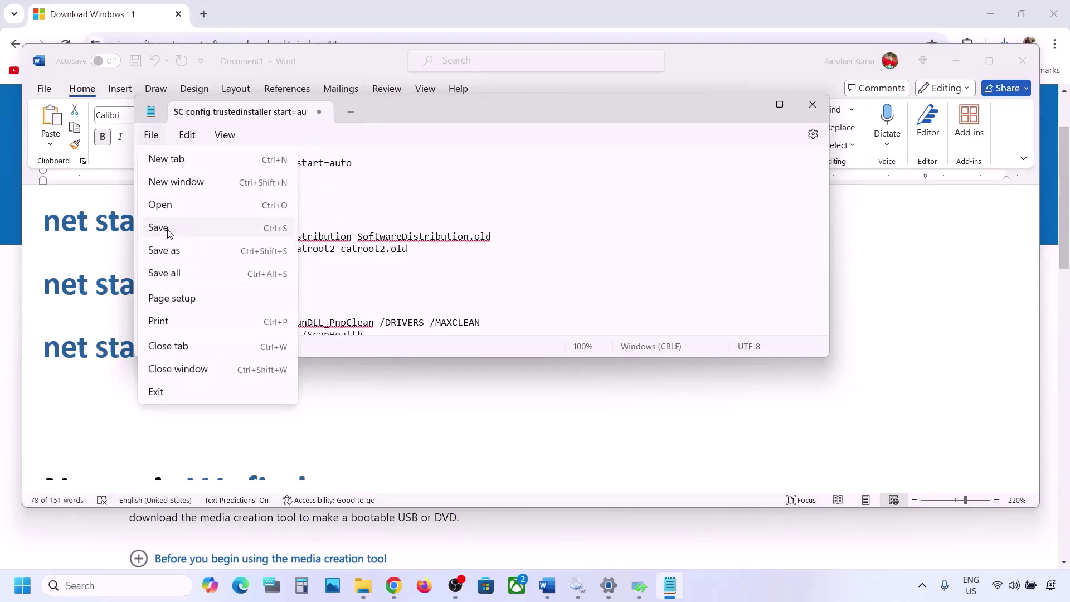
pyautogui.click(168, 251)
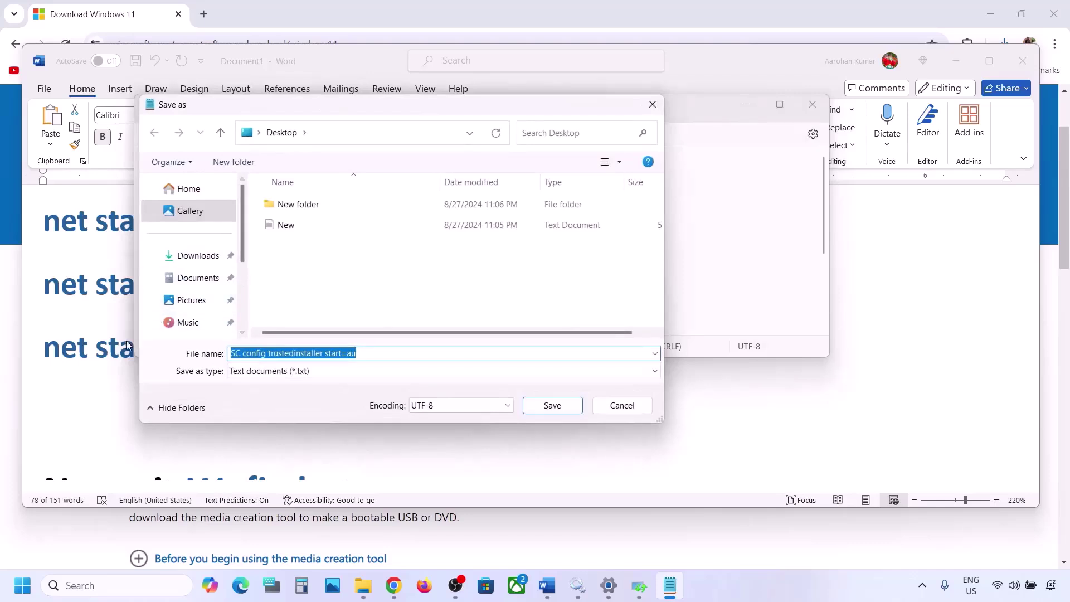
# Copy the file name Wufix.bat from the naming line in the Word instructions.
pyautogui.click(116, 352)
pyautogui.scroll(-10, 218, 313)
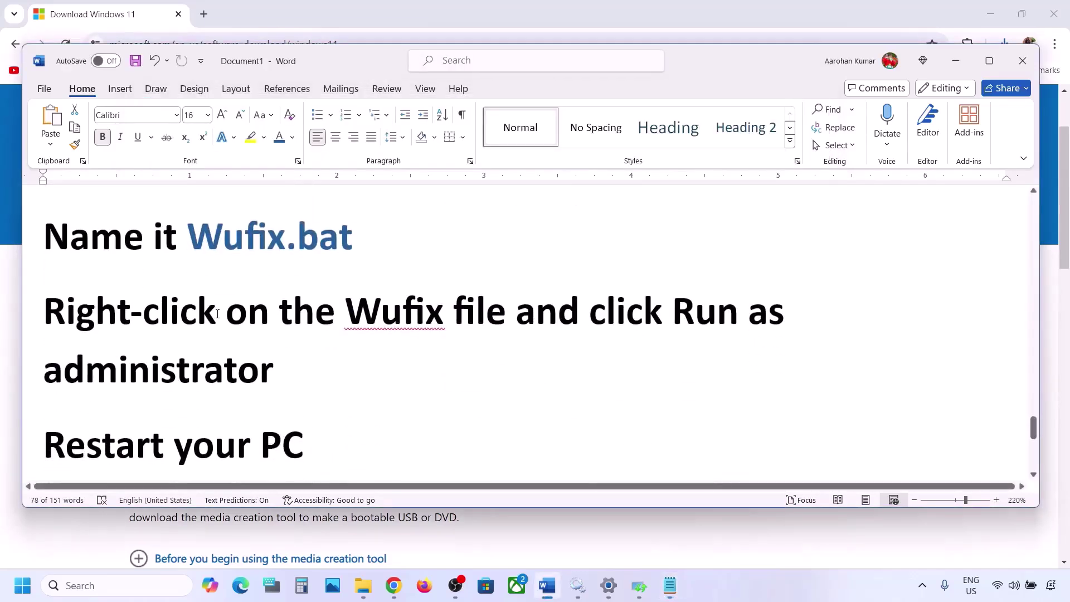
pyautogui.scroll(1, 218, 314)
pyautogui.moveTo(361, 252); pyautogui.dragTo(233, 255)
pyautogui.hotkey('ctrl', 'c')
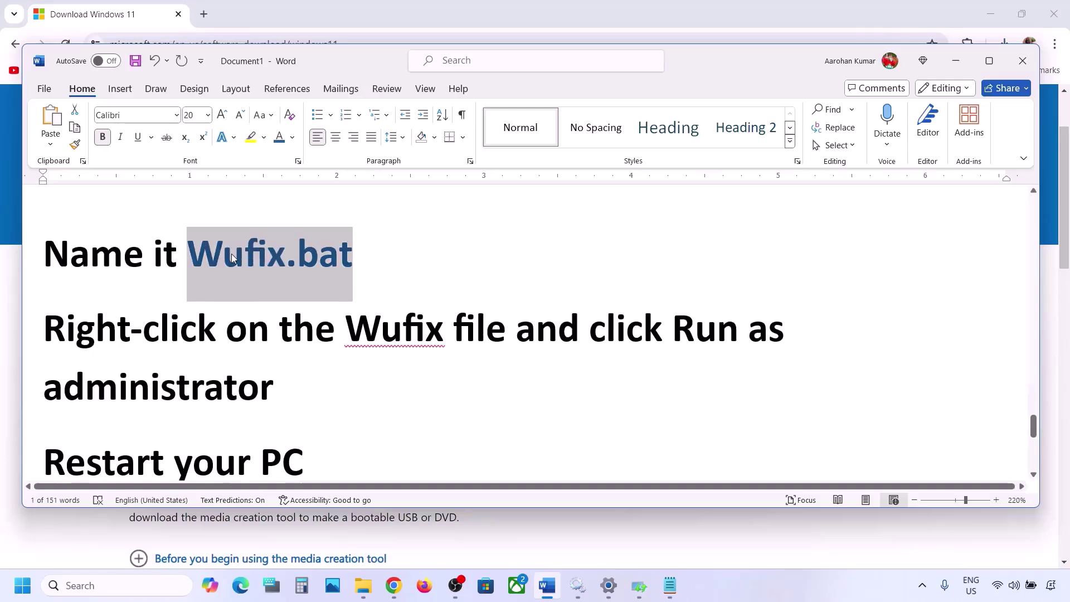
# Save the Notepad commands to the Desktop as Wufix.bat with file type All files, and close Notepad.
pyautogui.click(670, 585)
pyautogui.hotkey('ctrl', 'v')
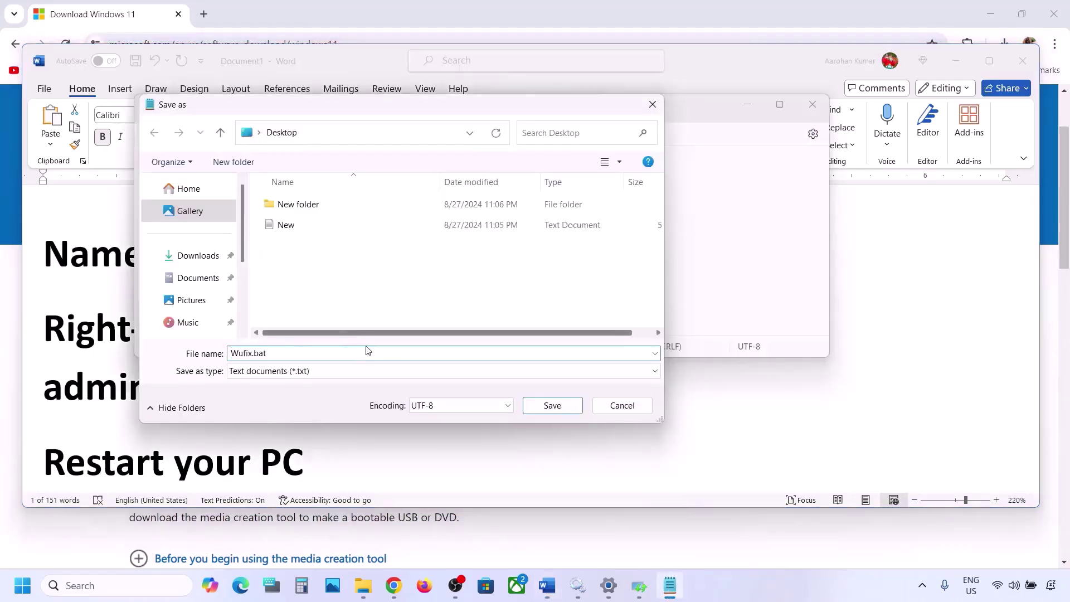
pyautogui.click(316, 372)
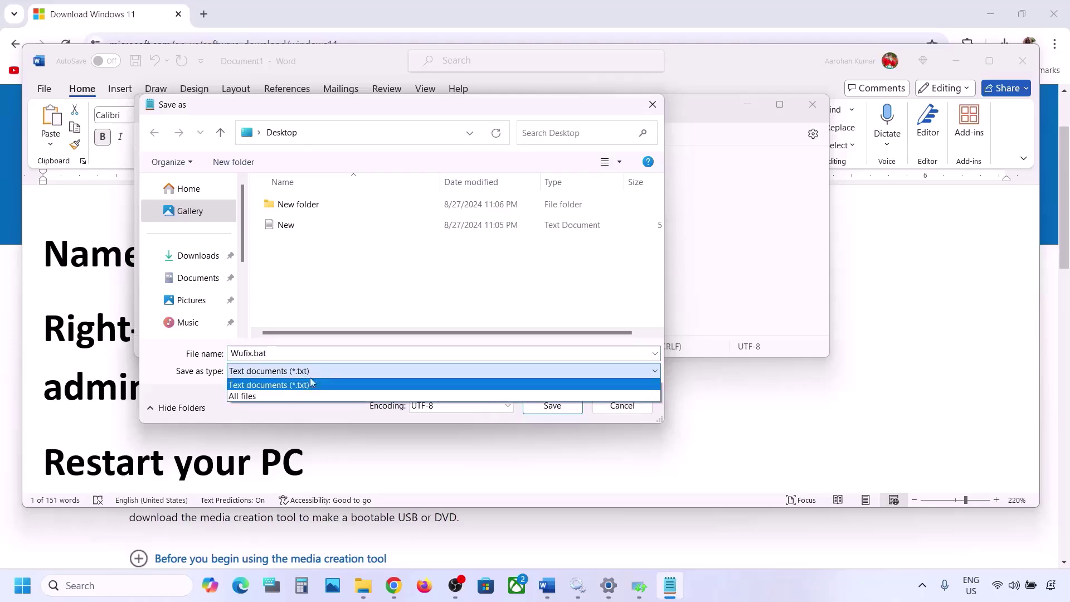
pyautogui.click(275, 395)
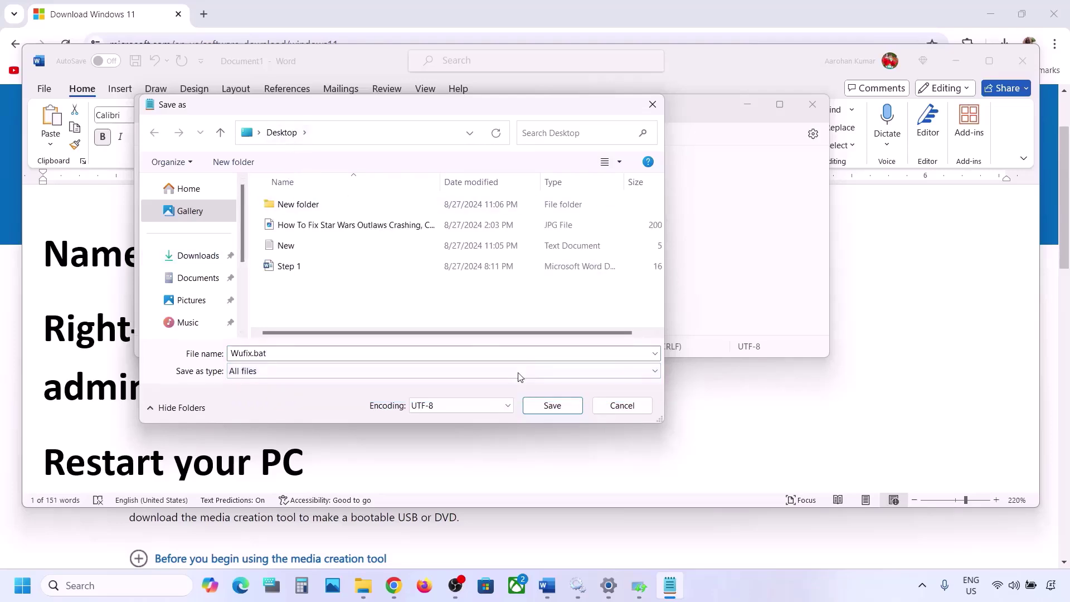
pyautogui.click(553, 406)
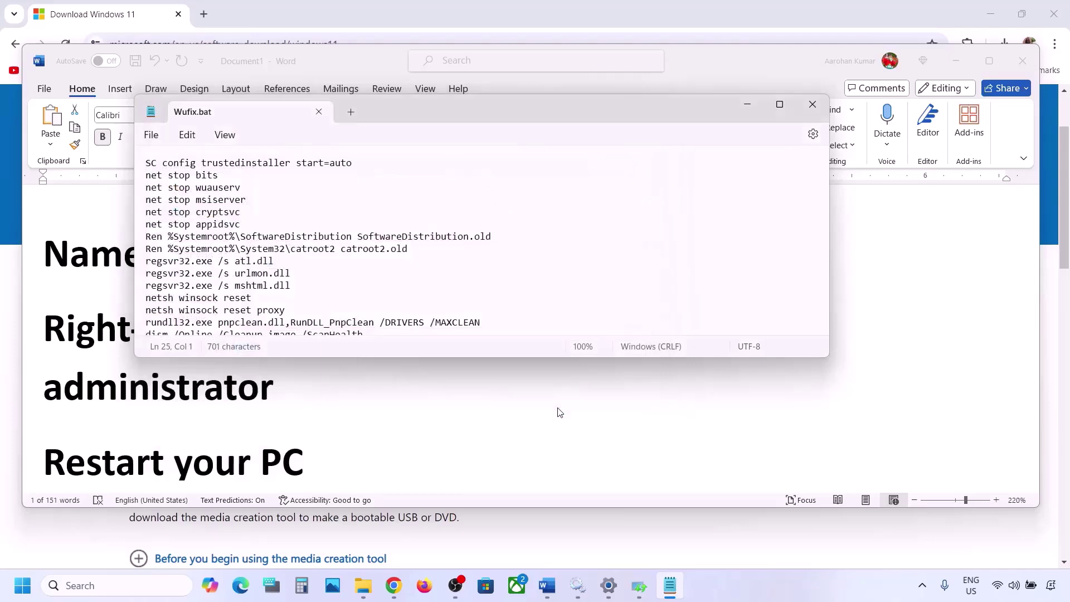
pyautogui.click(815, 107)
# Show the desktop, close the completed Windows Update troubleshooter and run the Wufix file as administrator.
pyautogui.press('super+d')
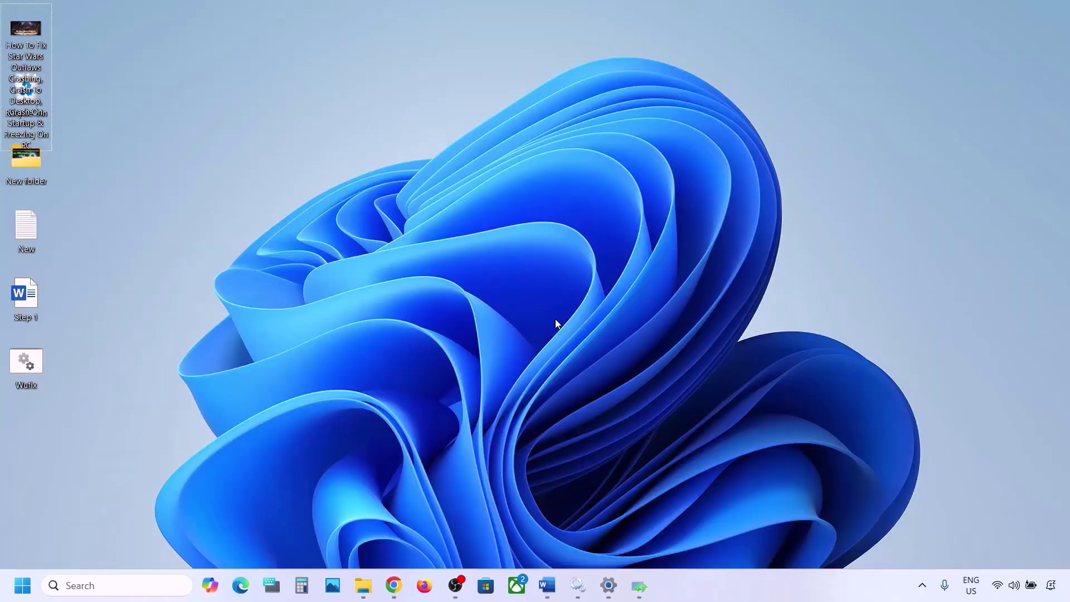
pyautogui.doubleClick(32, 363)
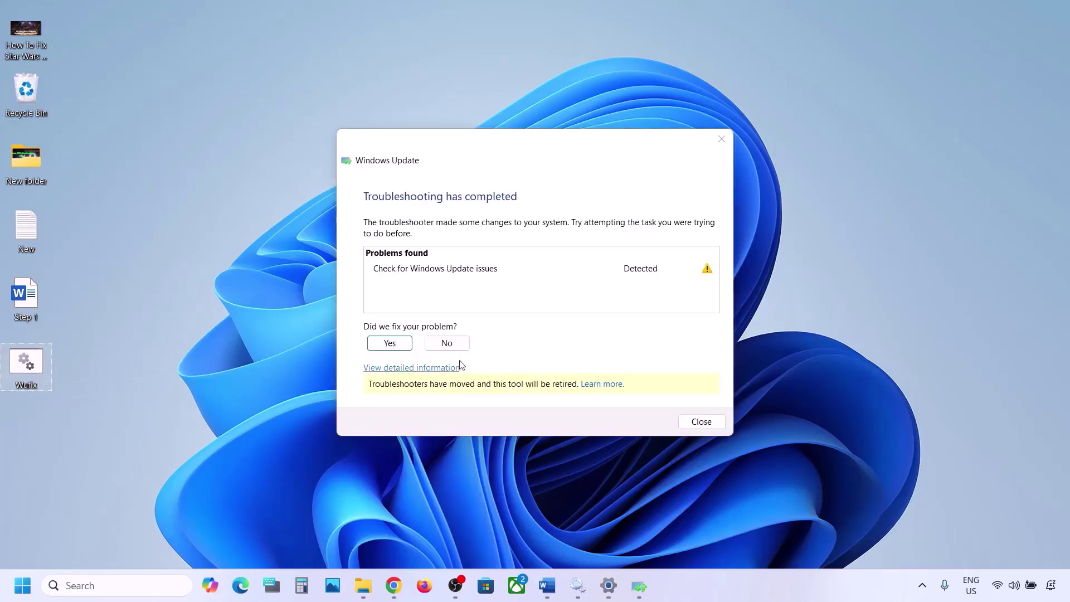
pyautogui.click(721, 139)
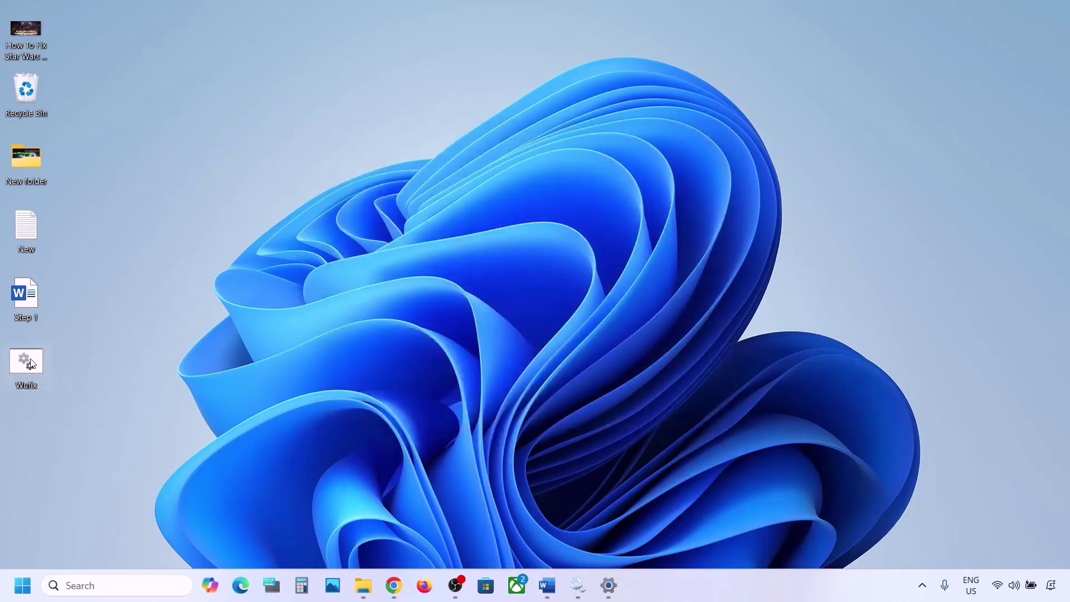
pyautogui.rightClick(31, 364)
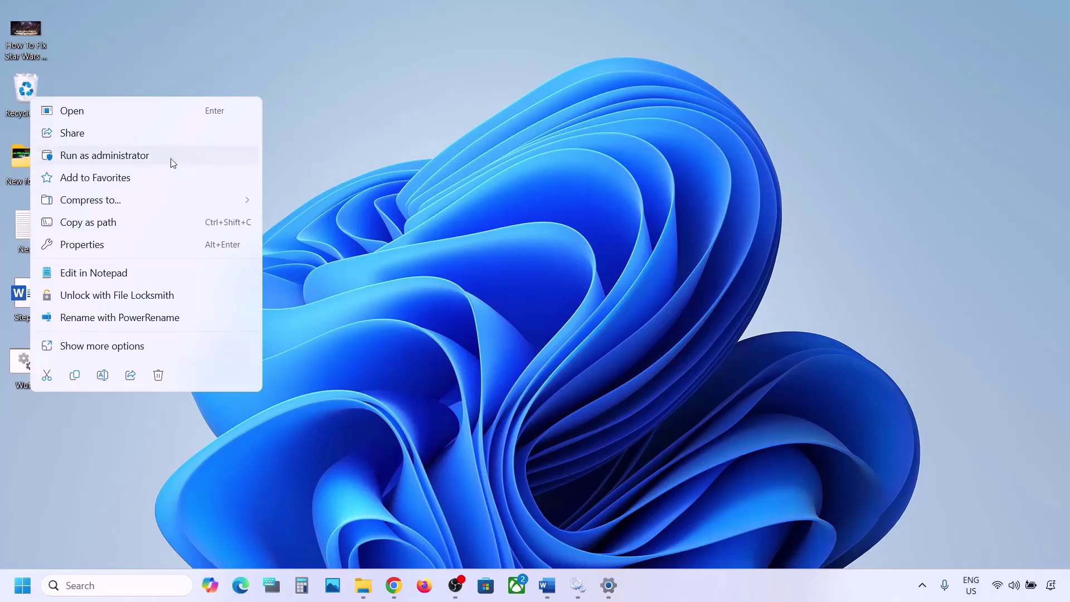
pyautogui.click(134, 157)
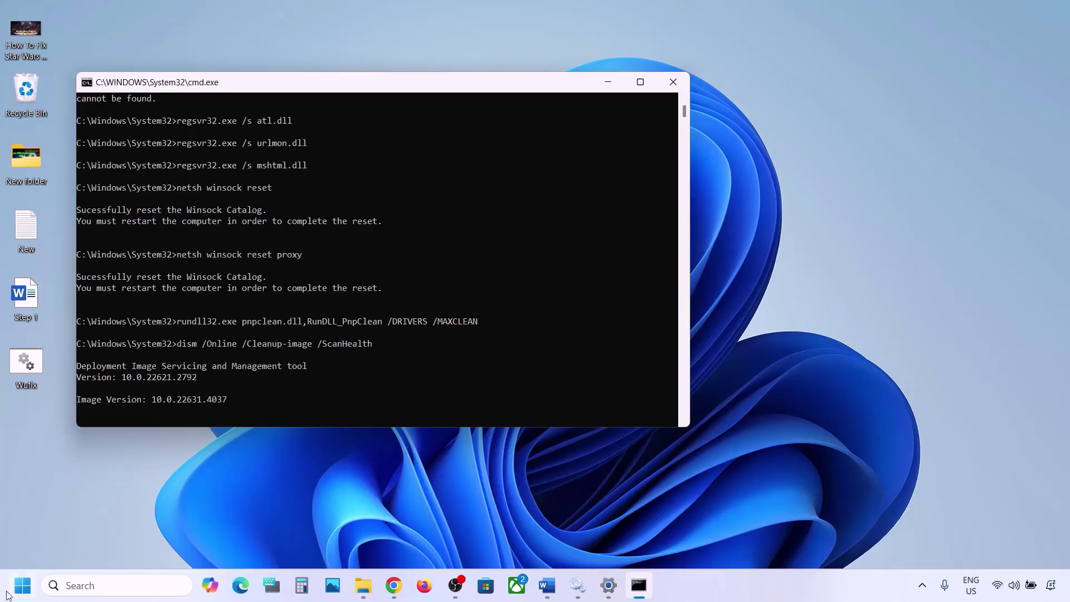
pyautogui.click(23, 586)
pyautogui.click(405, 538)
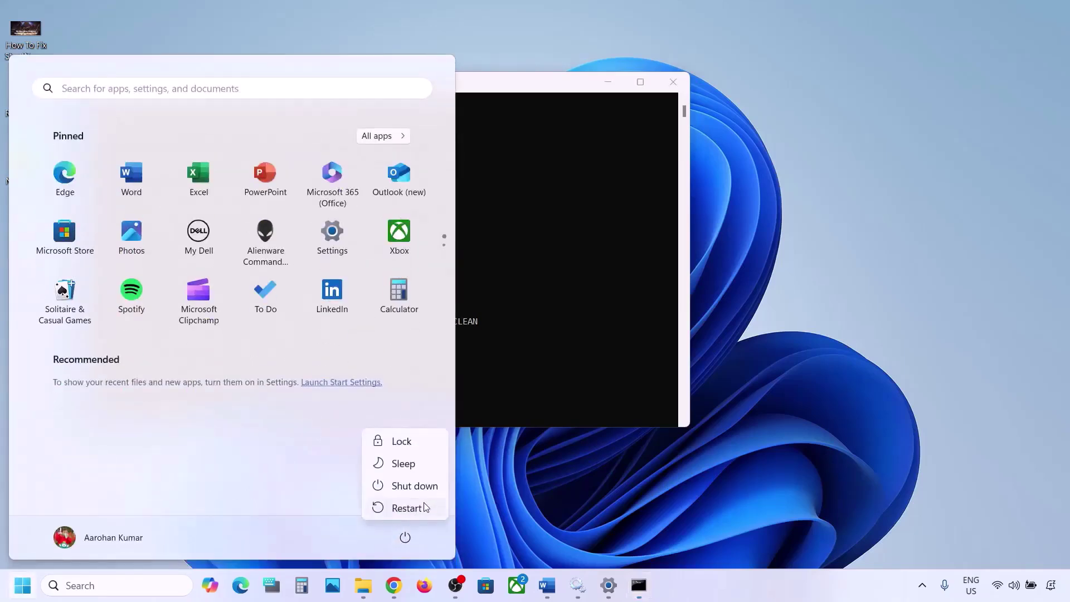
pyautogui.click(628, 295)
pyautogui.click(567, 282)
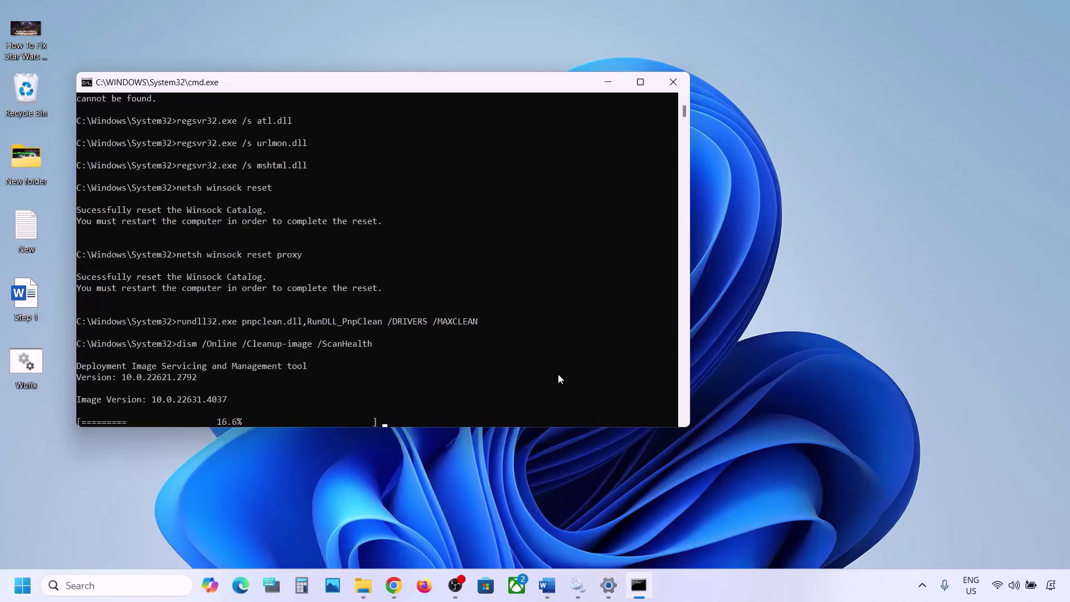
# Hide the command window and highlight the Step 6 text "Use Media Creation Tool" in the Word instructions.
pyautogui.click(709, 597)
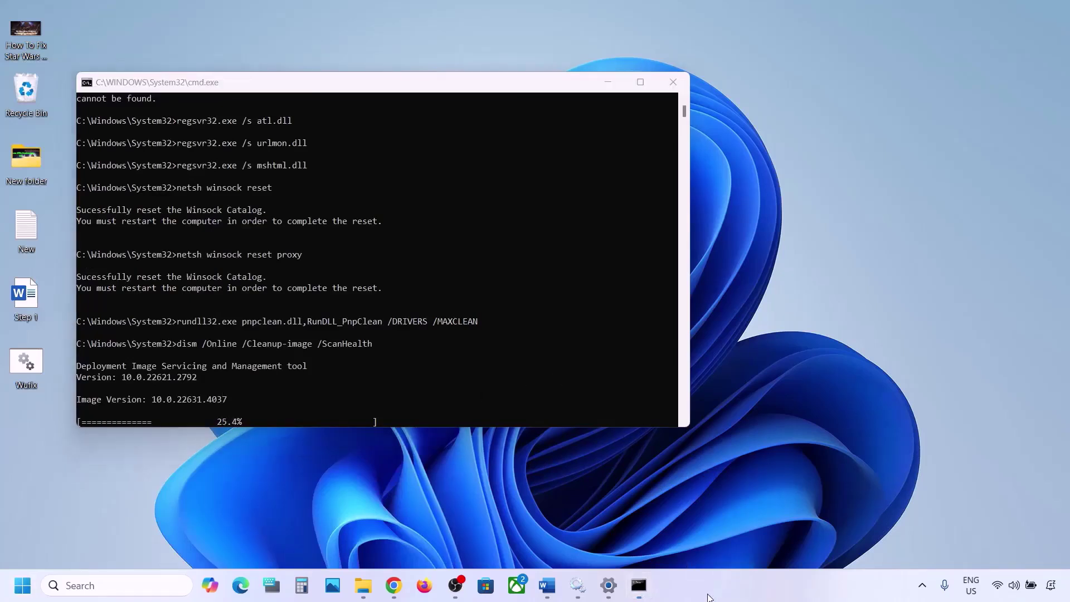
pyautogui.press('super+d')
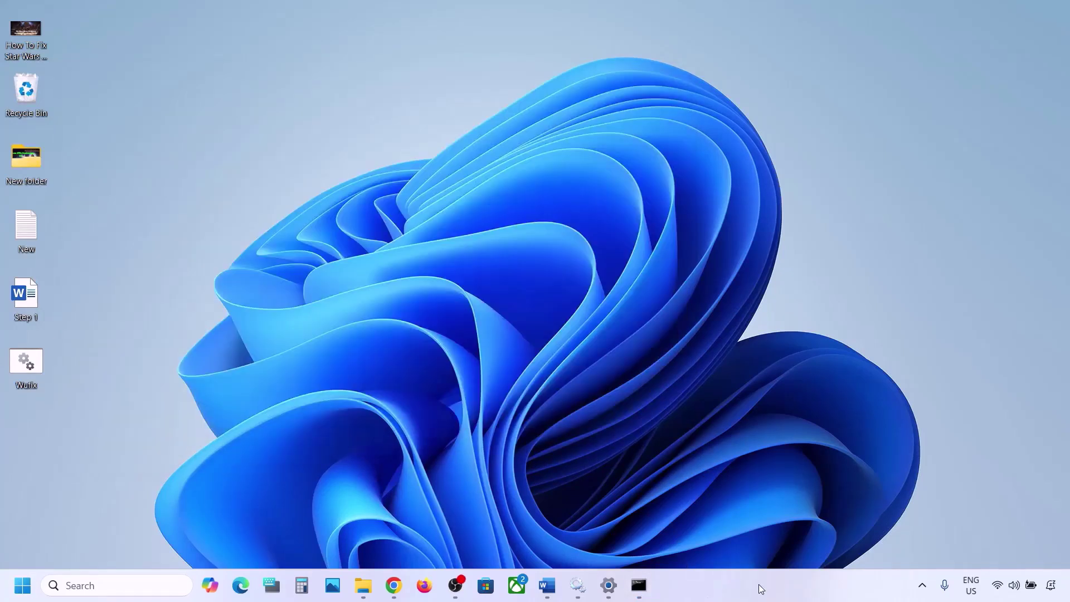
pyautogui.click(547, 586)
pyautogui.scroll(-2, 177, 223)
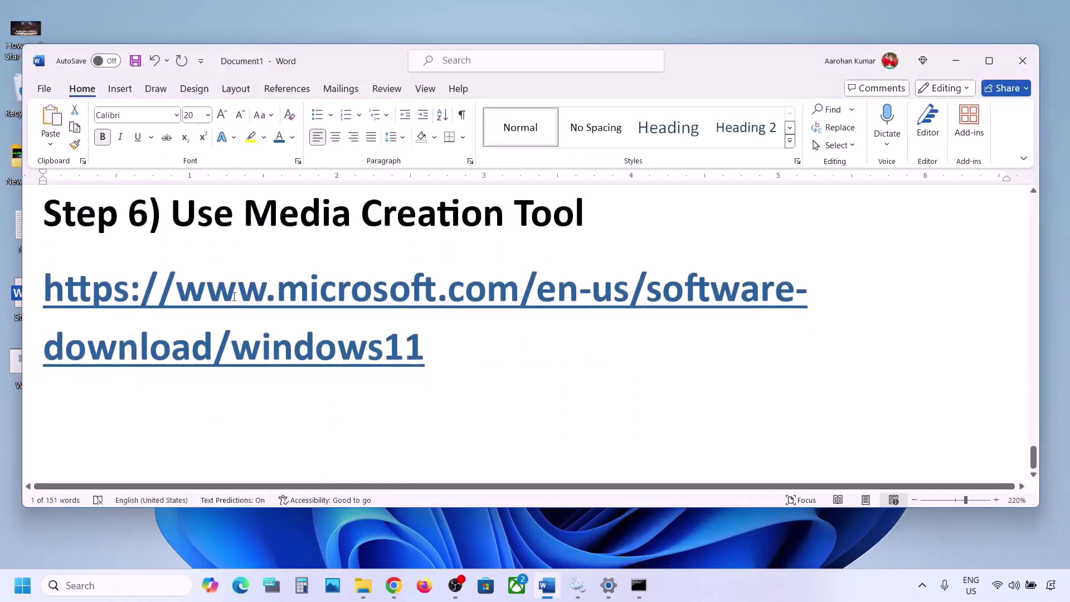
pyautogui.moveTo(175, 221); pyautogui.dragTo(592, 223)
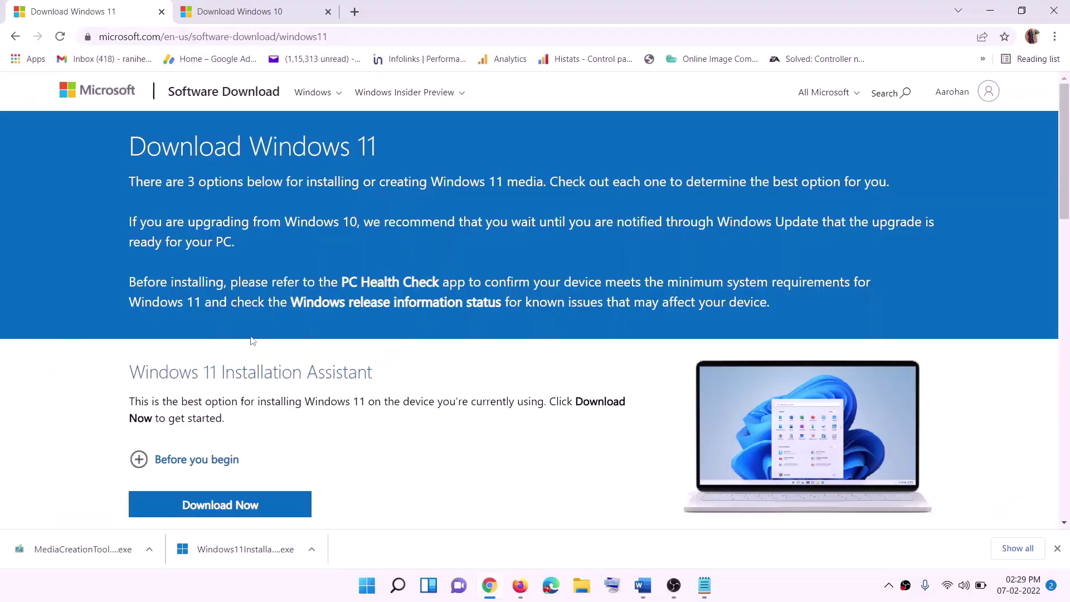
# Download the Windows 11 media creation tool from the Create Windows 11 Installation Media section and launch it, allowing it to make changes.
pyautogui.scroll(-5, 337, 378)
pyautogui.moveTo(200, 330); pyautogui.dragTo(309, 331)
pyautogui.click(212, 424)
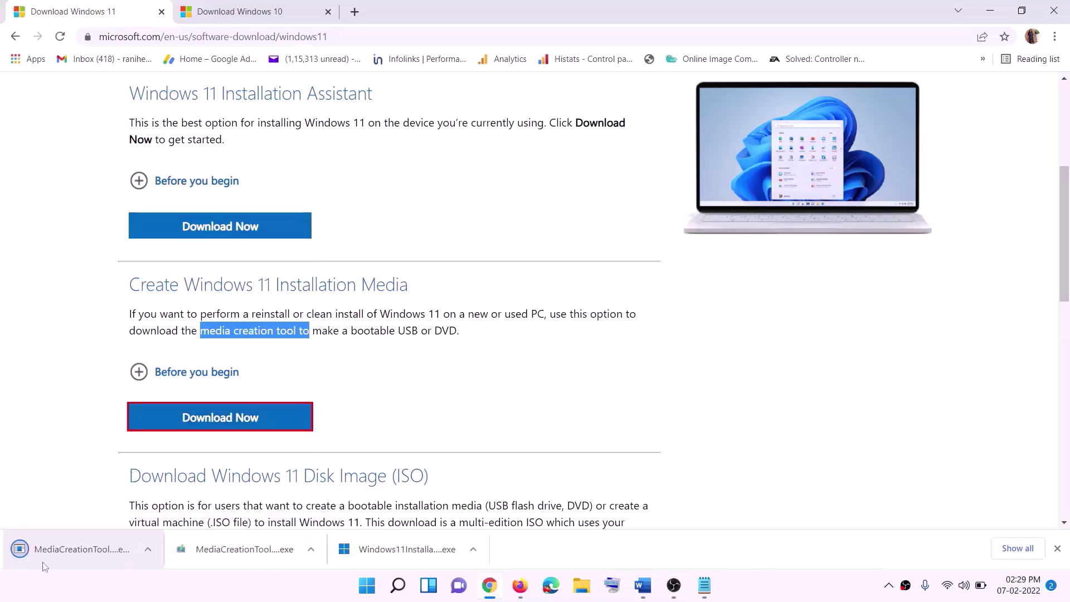
pyautogui.click(166, 536)
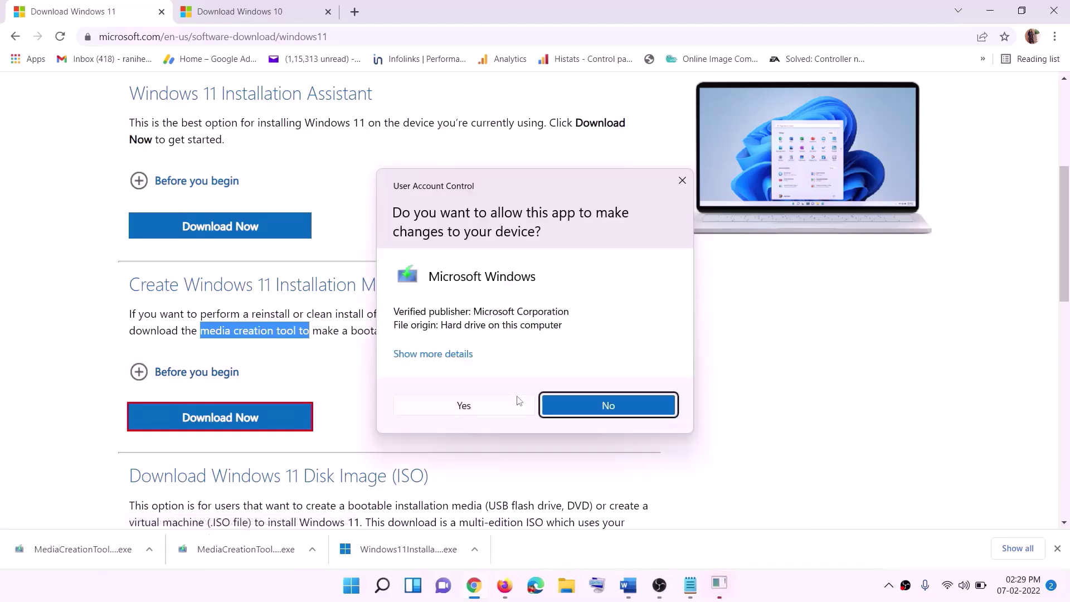
pyautogui.click(480, 410)
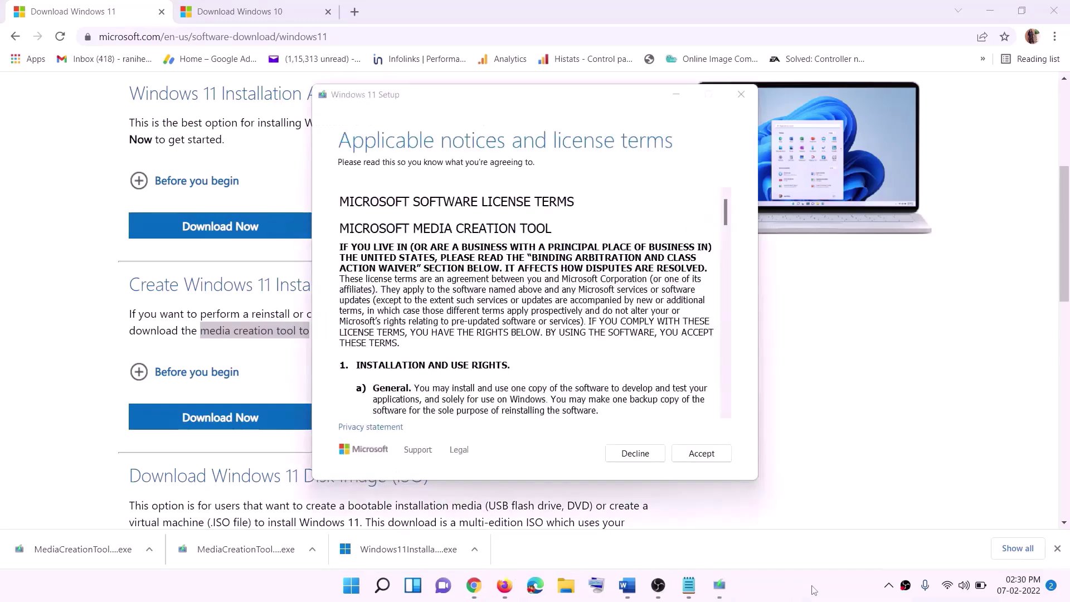
# Accept the license terms, keep the recommended language and edition, and save the Windows 11 ISO file as Windows on the Desktop.
pyautogui.click(691, 453)
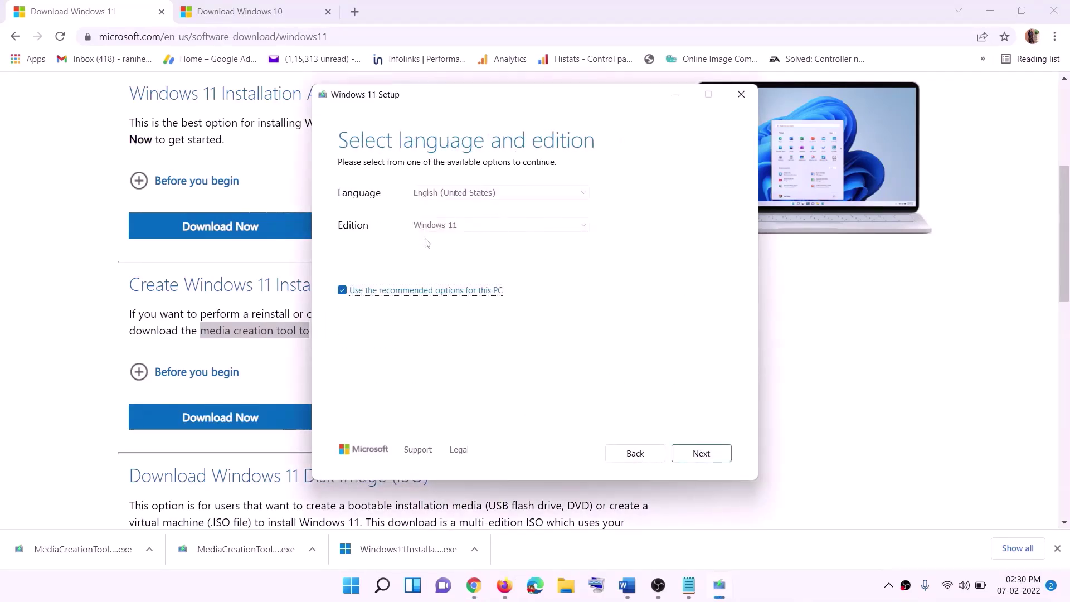
pyautogui.click(695, 453)
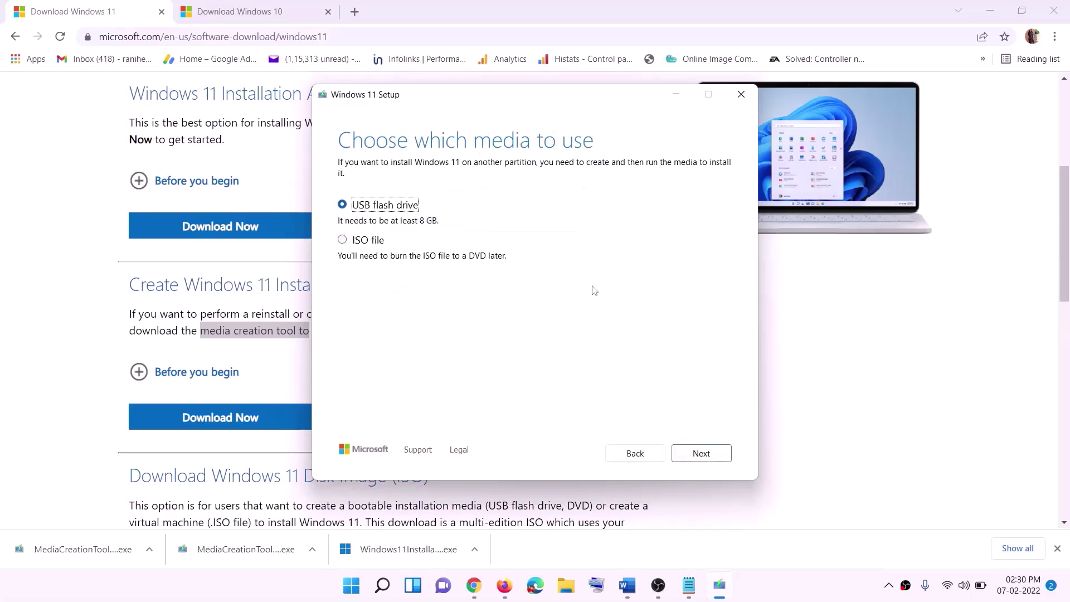
pyautogui.click(381, 241)
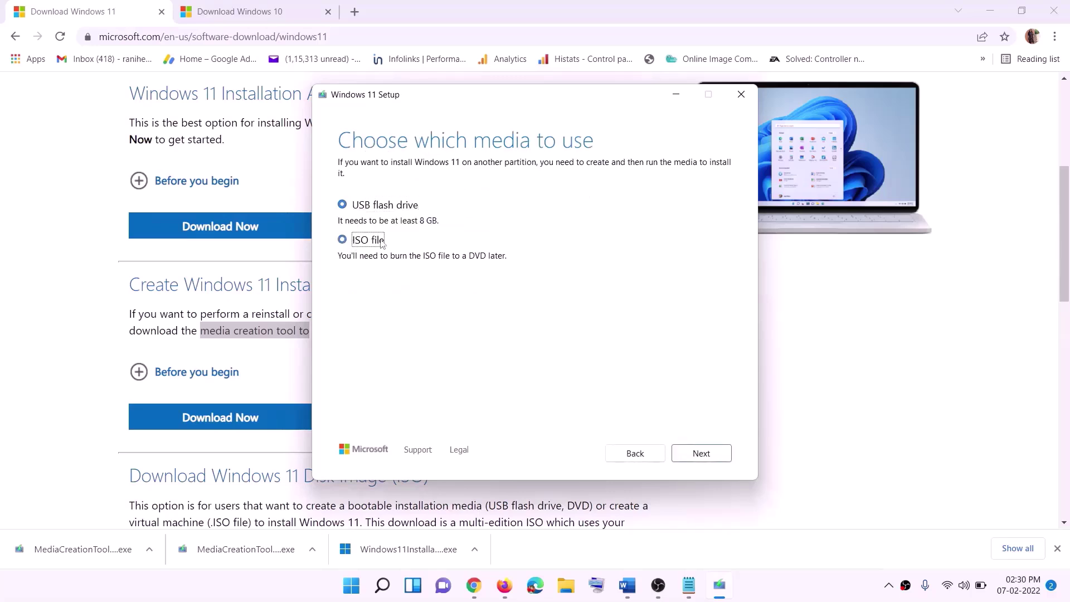
pyautogui.click(700, 454)
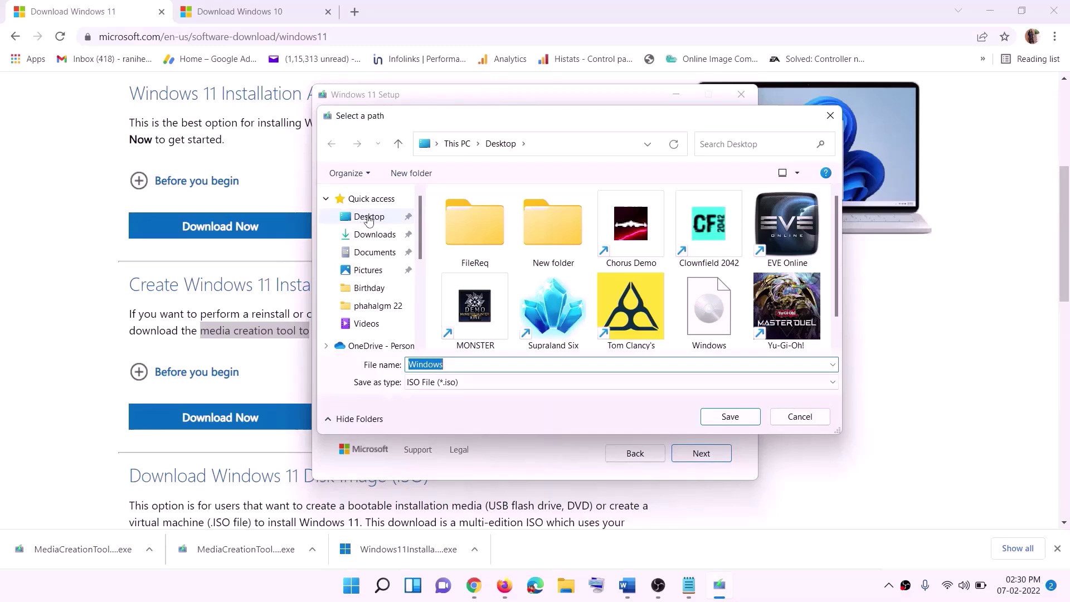
pyautogui.click(354, 218)
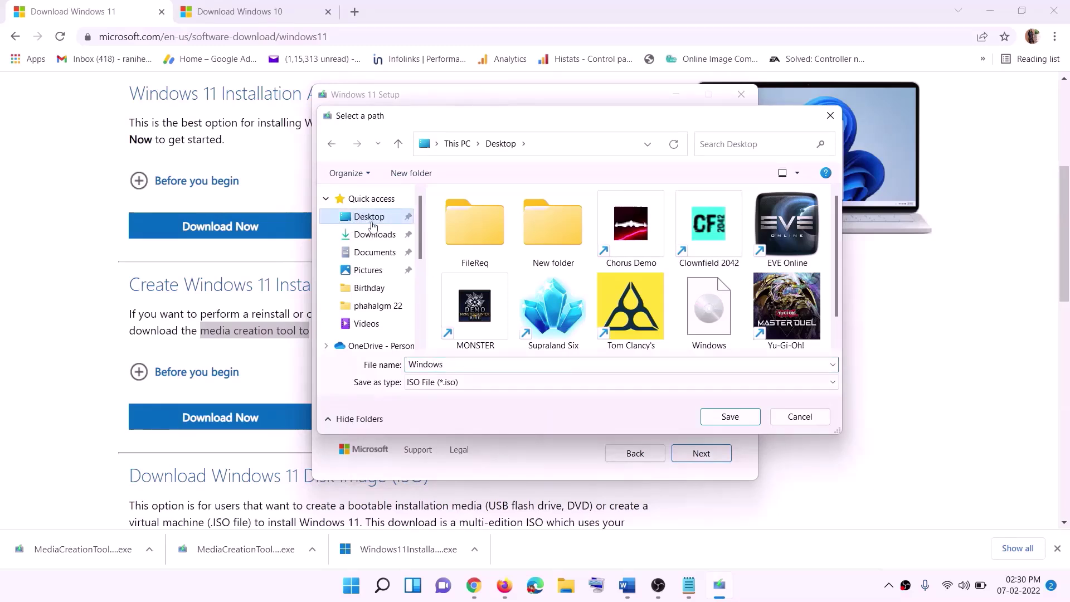
pyautogui.click(704, 416)
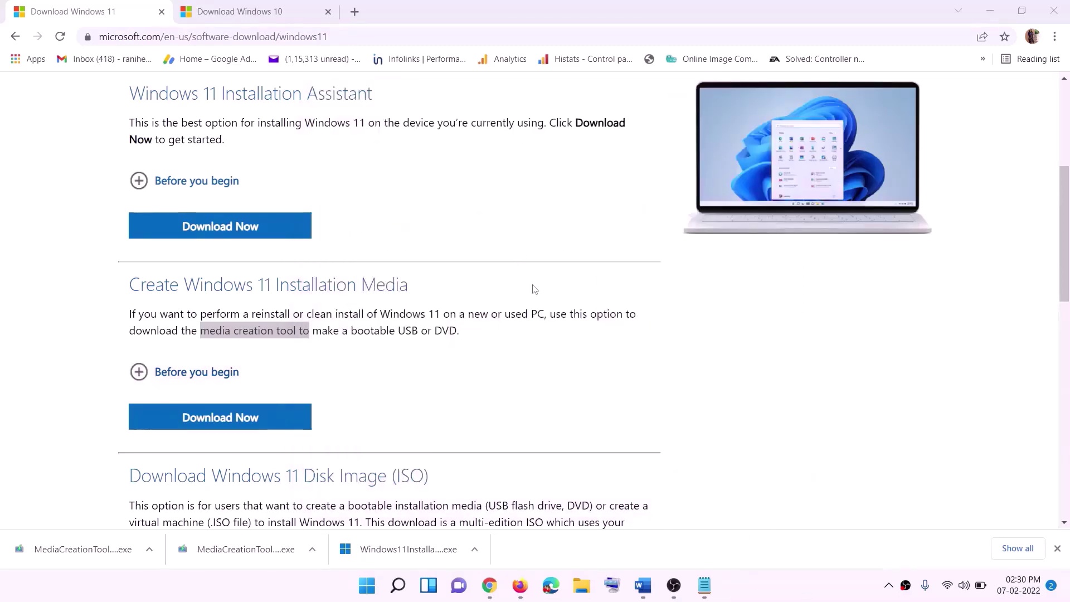
# Show the desktop, move the Windows ISO file below the Xbox app login image, and open it.
pyautogui.press('super+d')
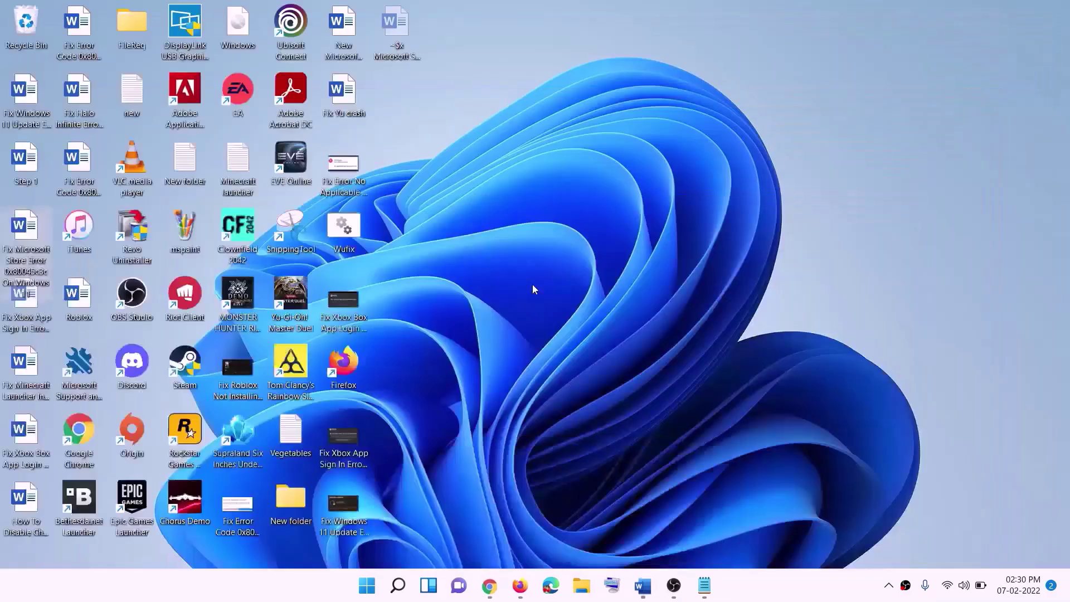
pyautogui.moveTo(254, 27); pyautogui.dragTo(346, 303)
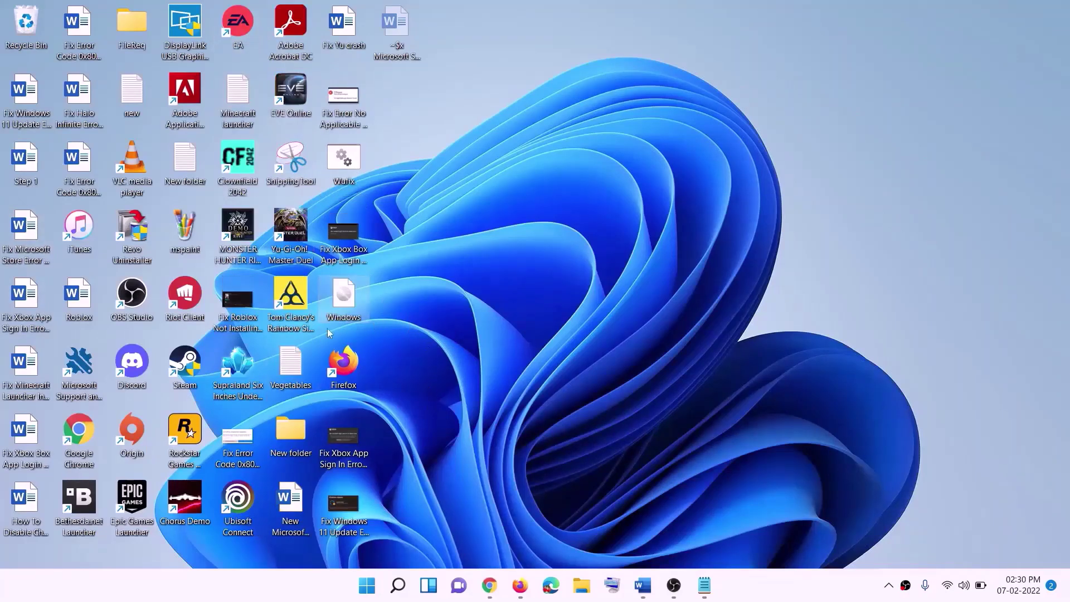
pyautogui.doubleClick(345, 301)
# Run setup from the mounted ESD-ISO drive, allow it to make changes, and proceed past the Install Windows 11 introduction.
pyautogui.click(339, 392)
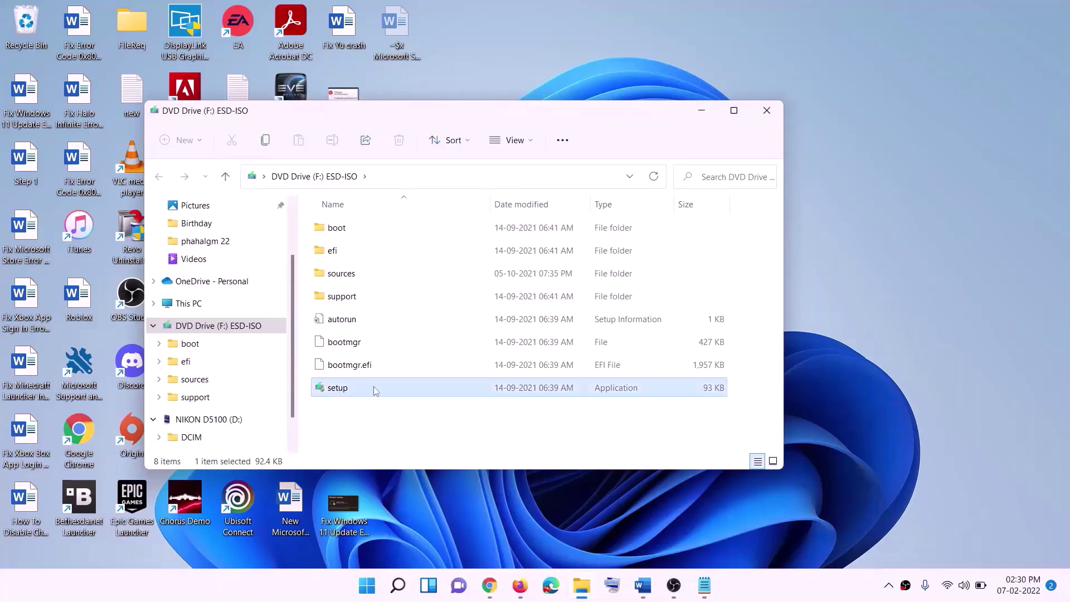
pyautogui.doubleClick(406, 392)
pyautogui.click(430, 439)
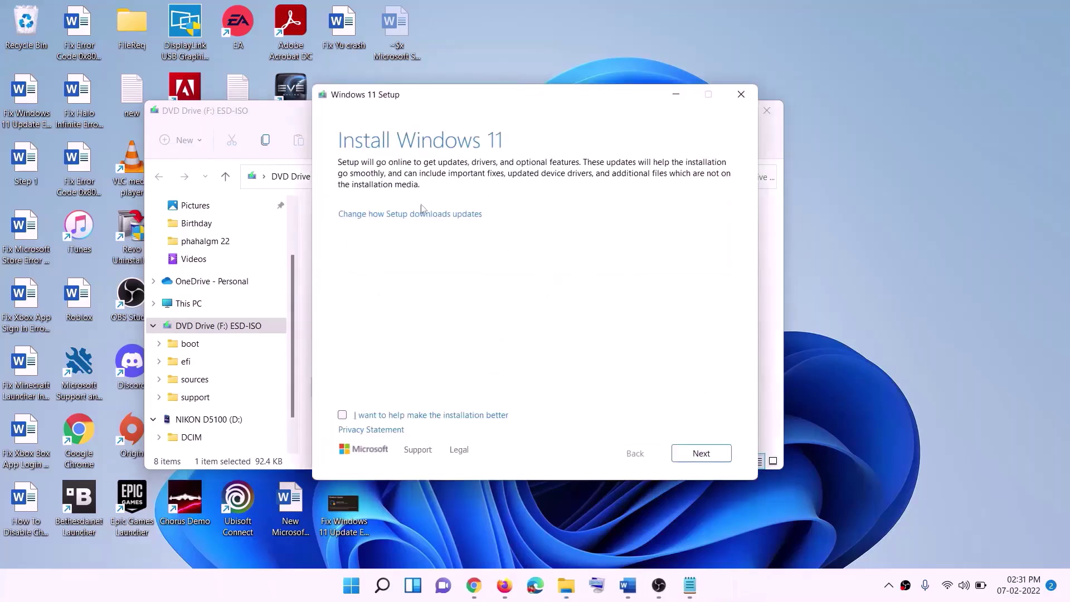
pyautogui.click(703, 454)
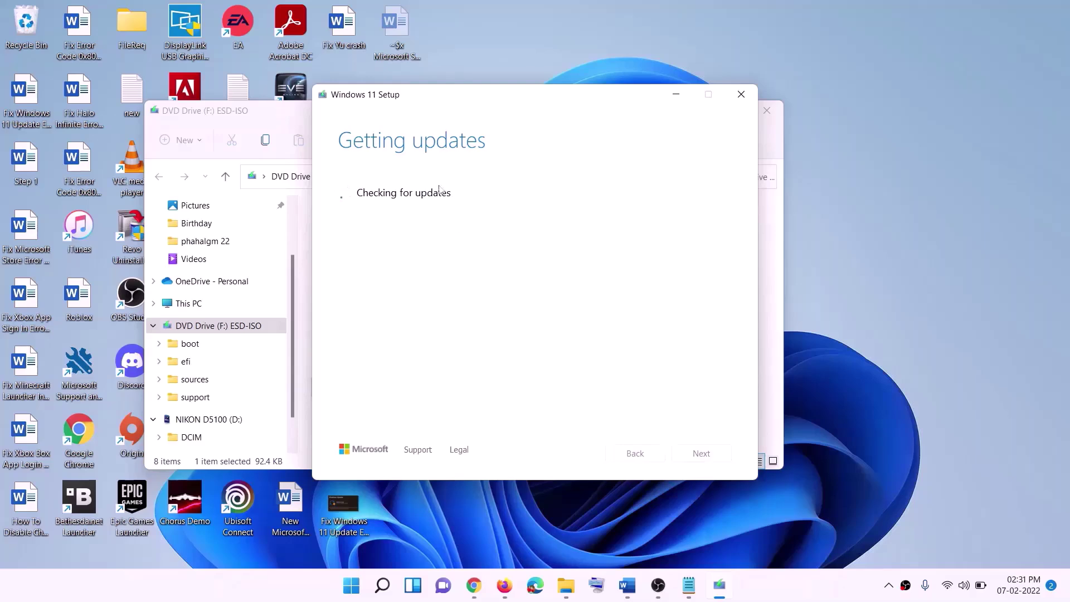
# Switch to the Word instructions and examine the Ready to install screenshot, including the options to keep and the Install button.
pyautogui.hotkey('alt', 'Tab')
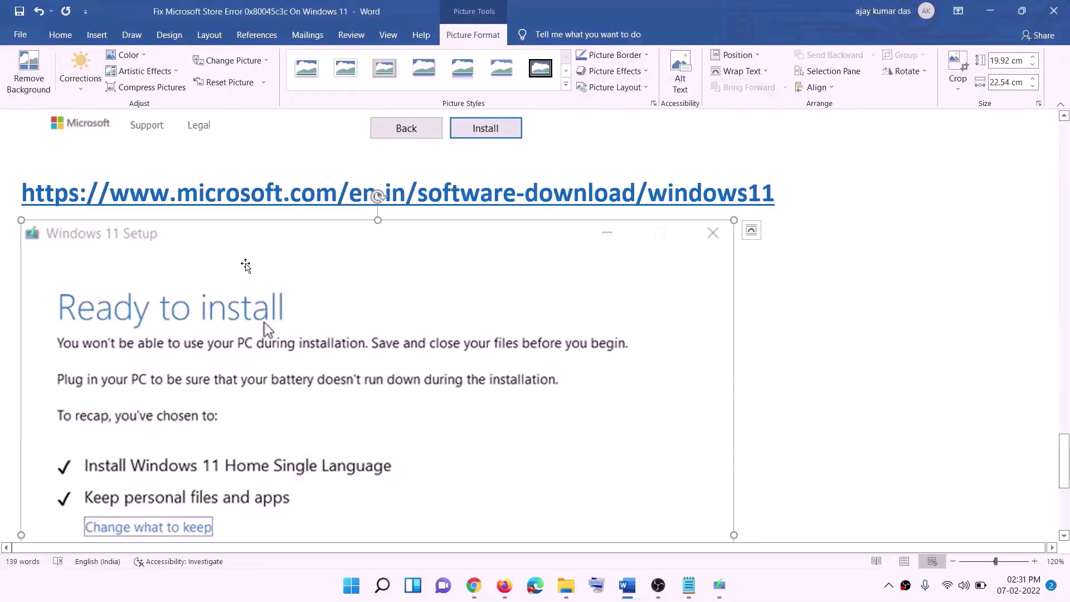
pyautogui.scroll(-3, 244, 266)
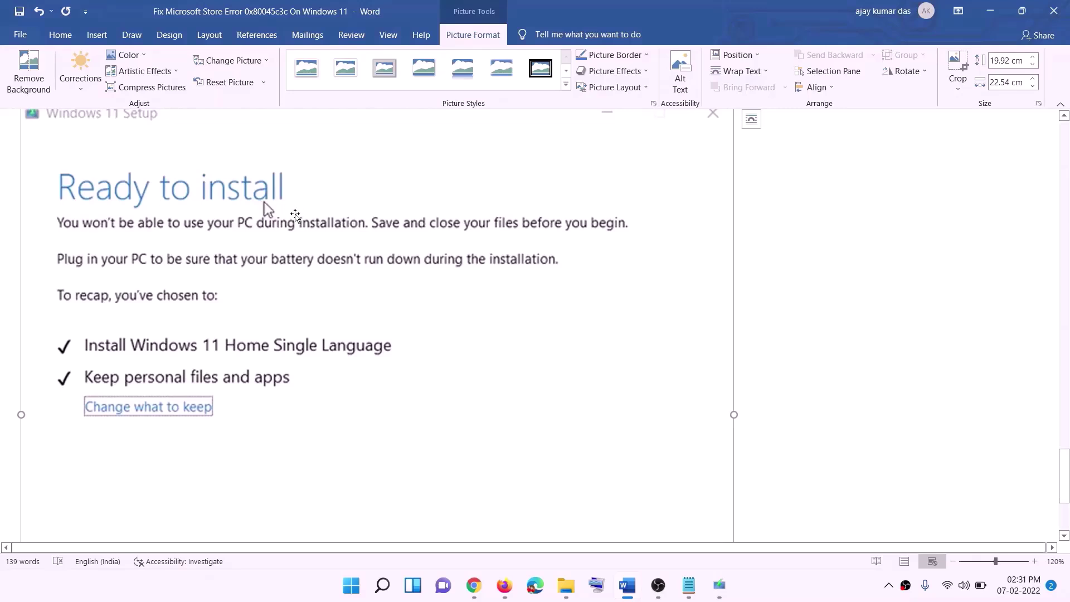
pyautogui.scroll(-1, 128, 312)
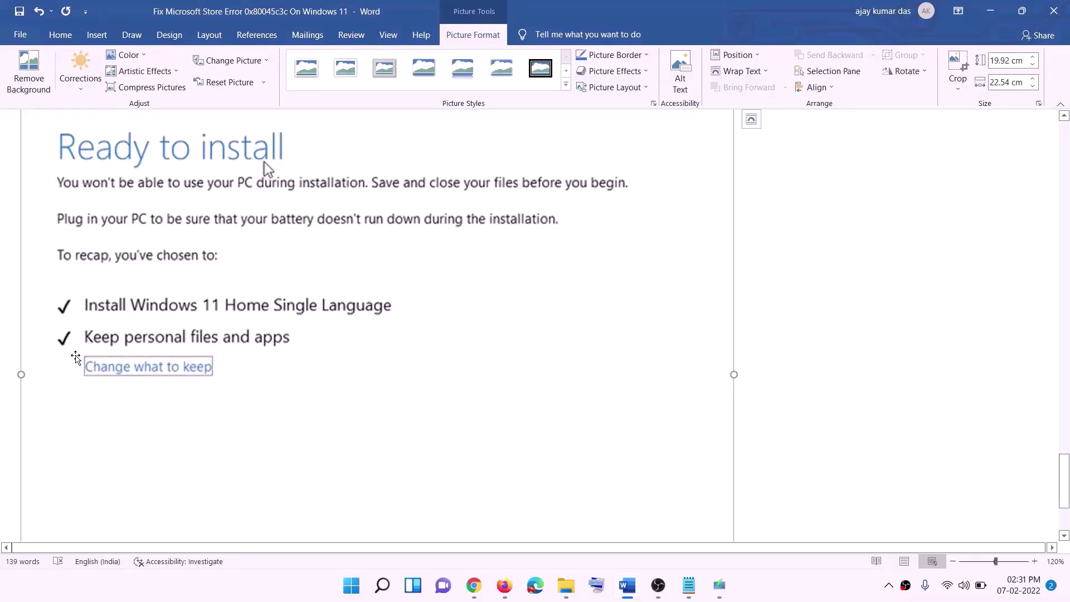
pyautogui.scroll(-1, 398, 348)
pyautogui.scroll(-3, 398, 349)
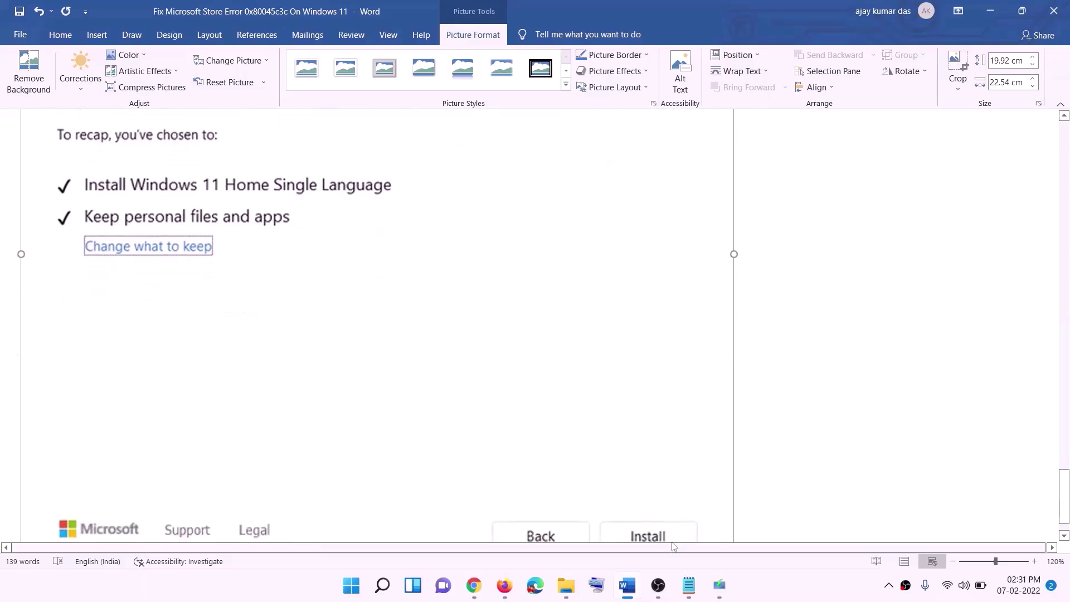
pyautogui.scroll(6, 569, 416)
pyautogui.scroll(2, 569, 416)
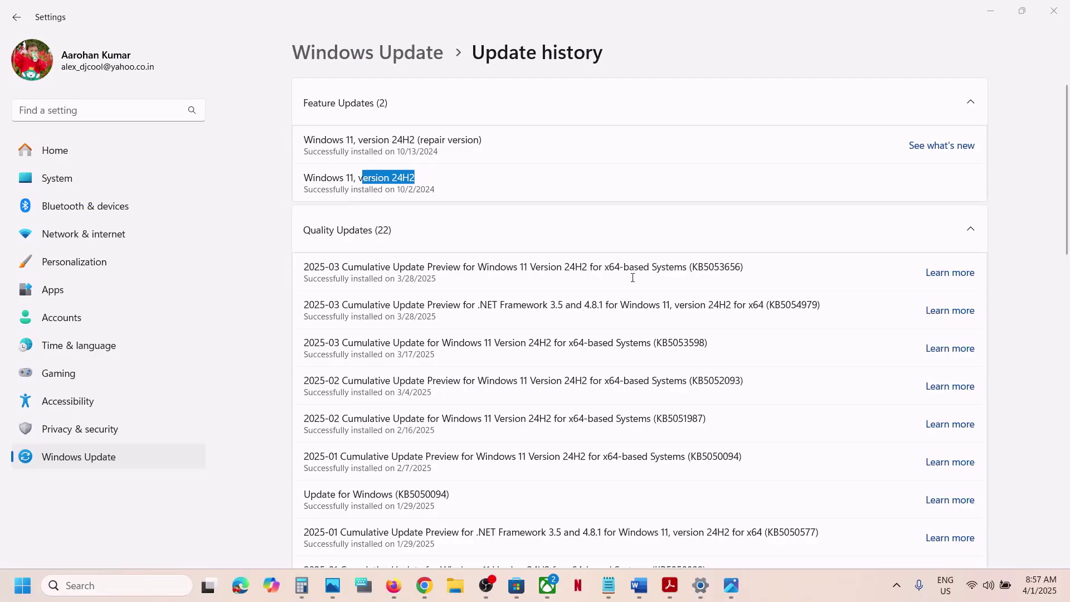
# Highlight the Windows 11, version 24H2 entry in the update history and view the install error image before returning to Settings.
pyautogui.click(343, 179)
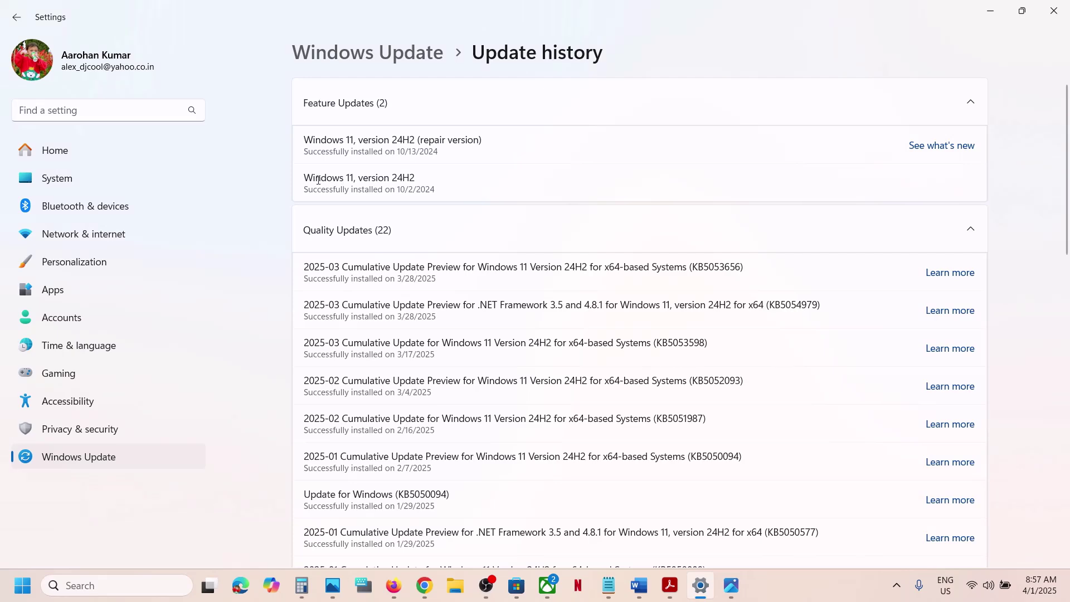
pyautogui.moveTo(317, 179); pyautogui.dragTo(427, 177)
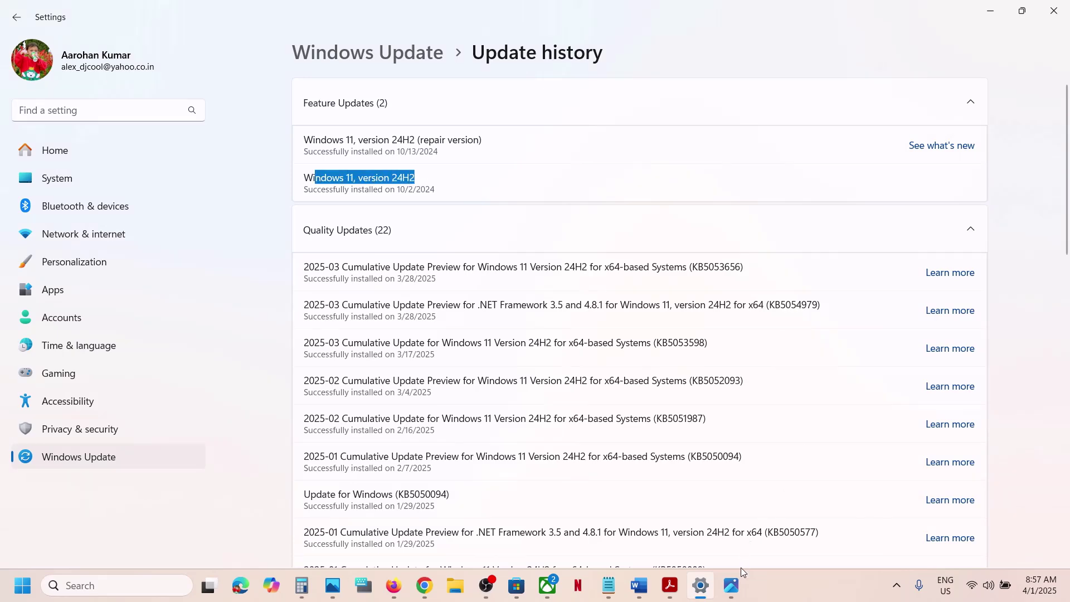
pyautogui.click(736, 593)
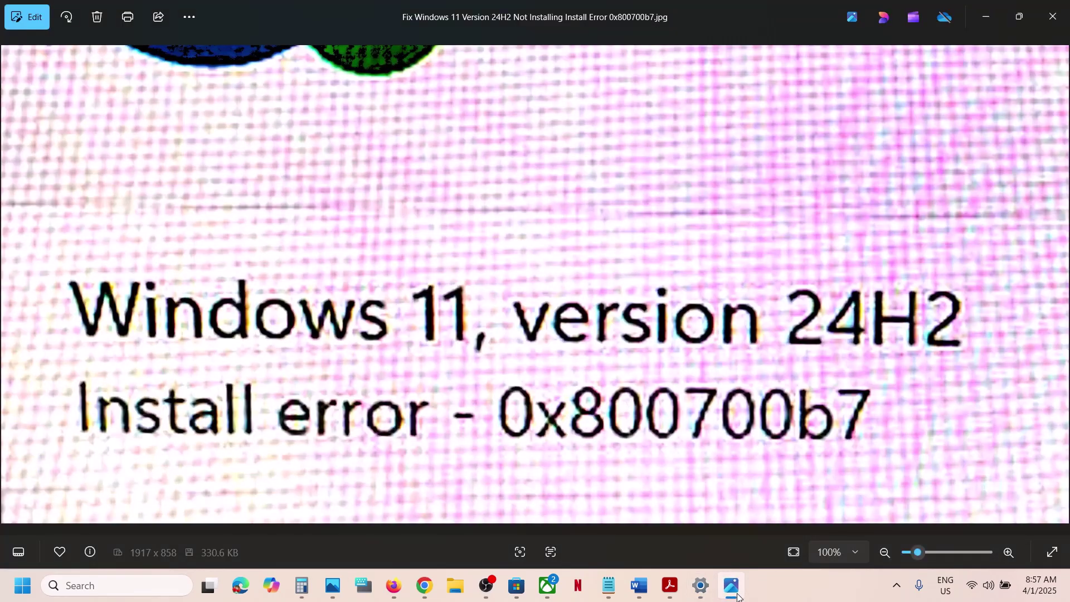
pyautogui.click(737, 594)
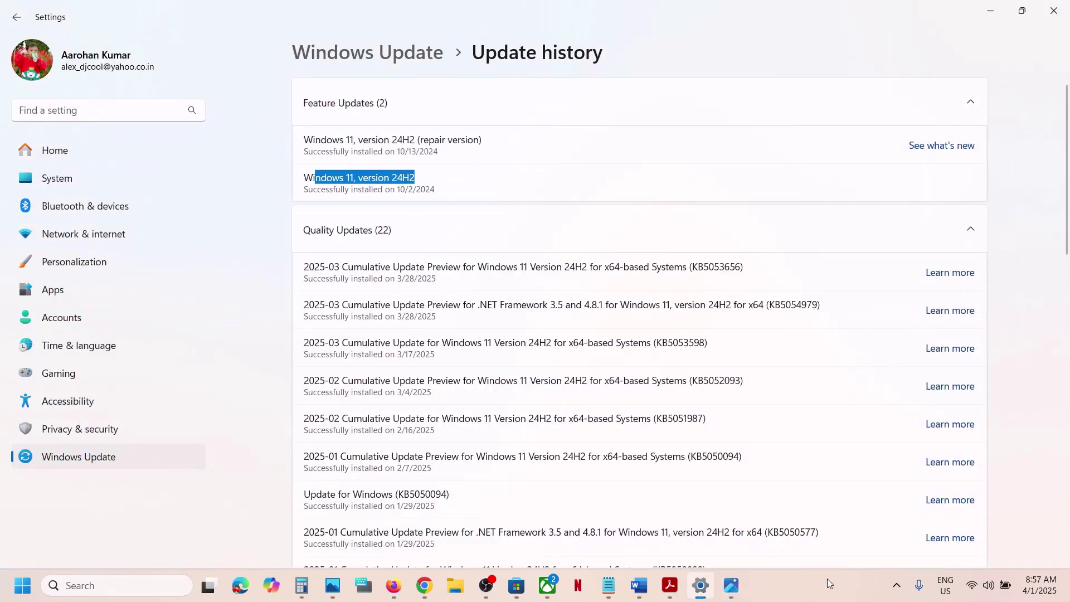